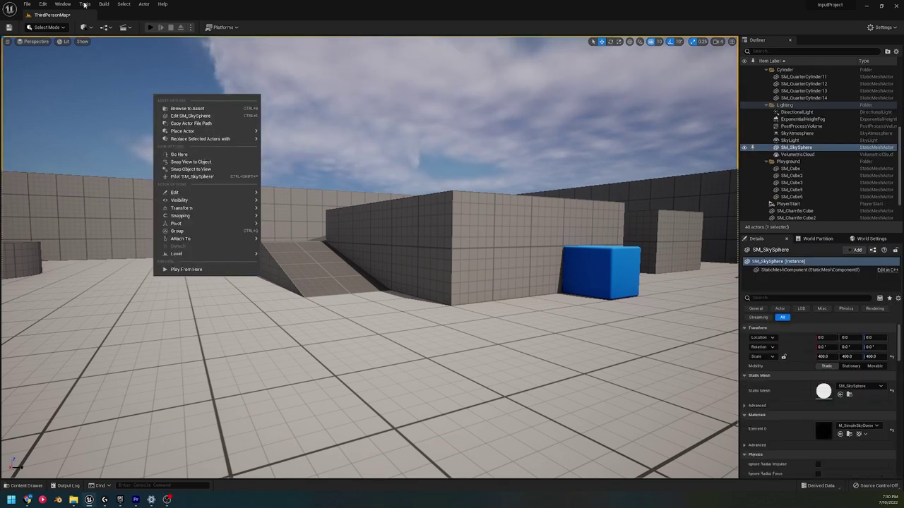
- Play-test the third-person level, running and jumping the character around the ramps and blocks
{"action": "left_click", "coordinate": [151, 27]}
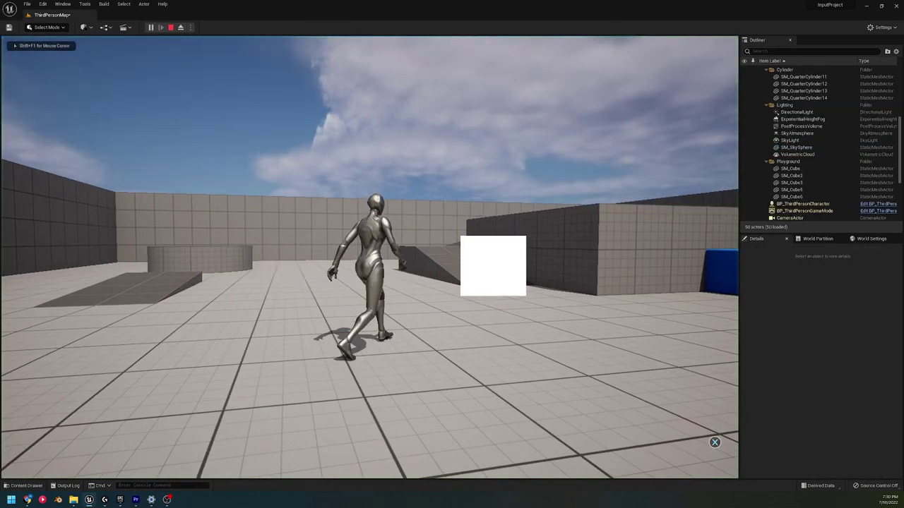
{"action": "key", "text": "d"}
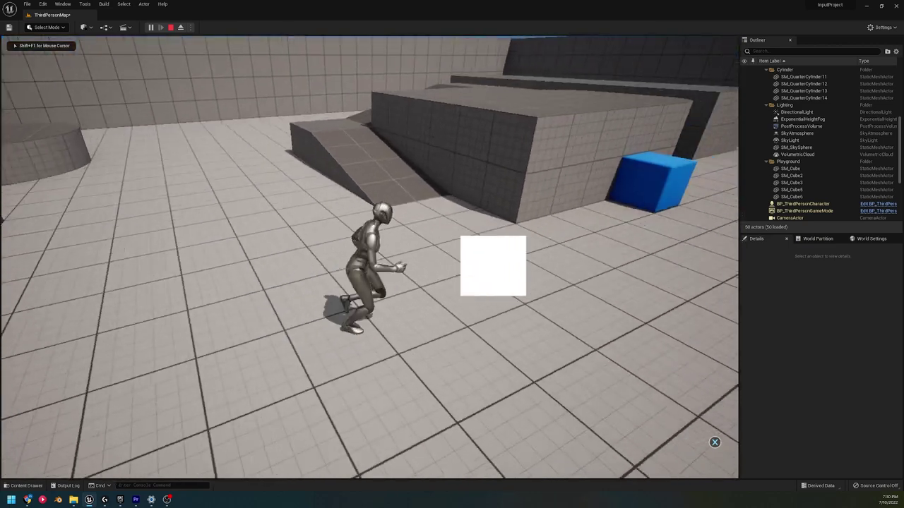
{"action": "key", "text": "w"}
{"action": "key", "text": "space"}
{"action": "key", "text": "w"}
{"action": "key", "text": "space"}
{"action": "key", "text": "w"}
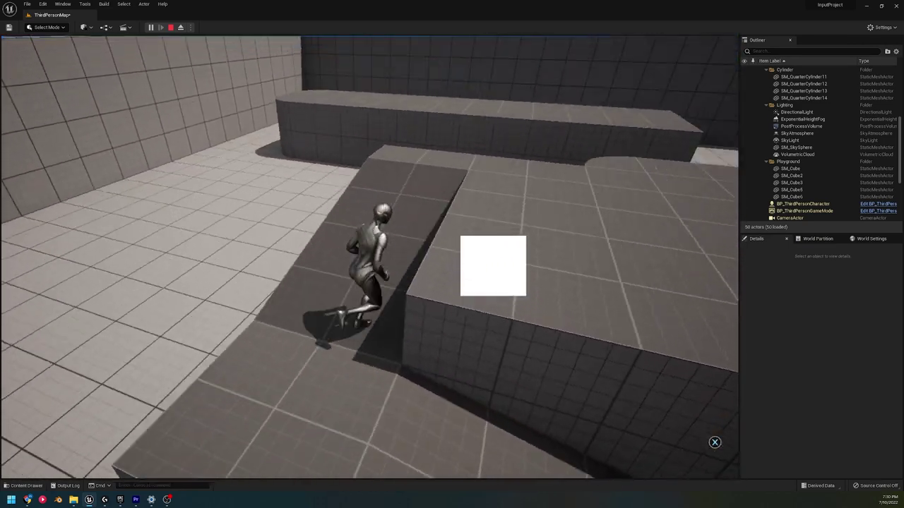
{"action": "key", "text": "space"}
{"action": "key", "text": "space"}
{"action": "key", "text": "w"}
{"action": "key", "text": "space"}
{"action": "key", "text": "space"}
{"action": "key", "text": "w"}
{"action": "key", "text": "w"}
{"action": "key", "text": "space"}
{"action": "key", "text": "w"}
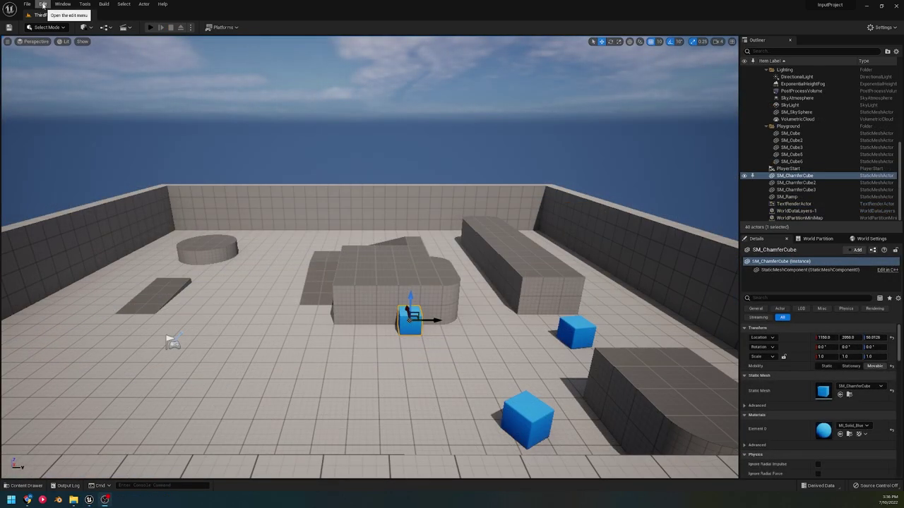
- Find the Common UI Plugin by searching the plugins for "common" and enable it
{"action": "left_click", "coordinate": [43, 5]}
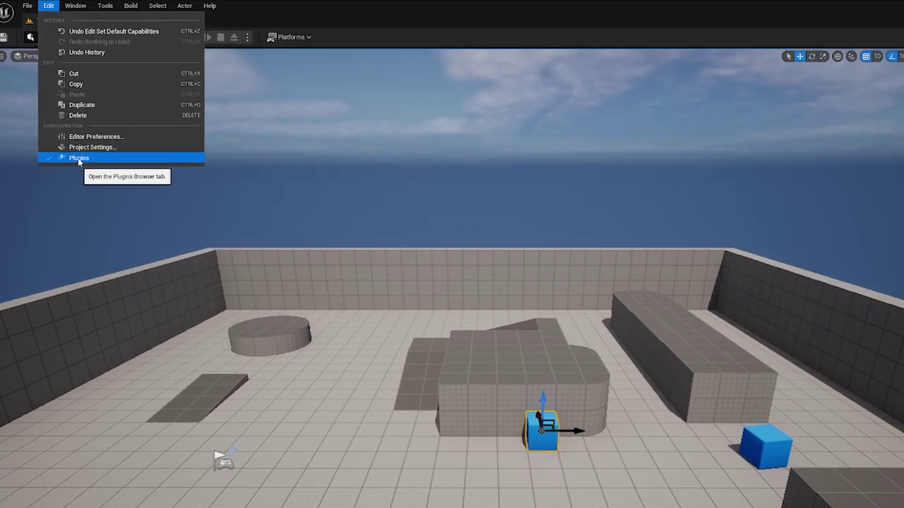
{"action": "left_click", "coordinate": [78, 158]}
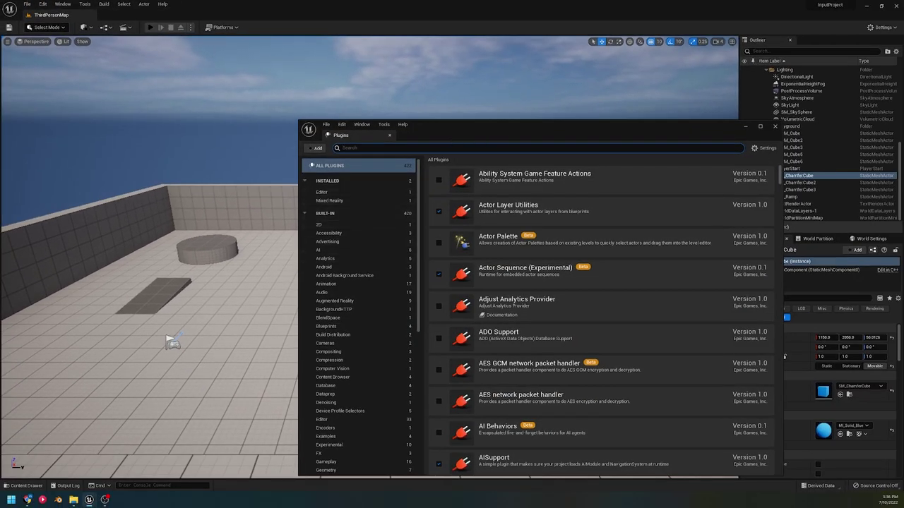
{"action": "type", "text": "common"}
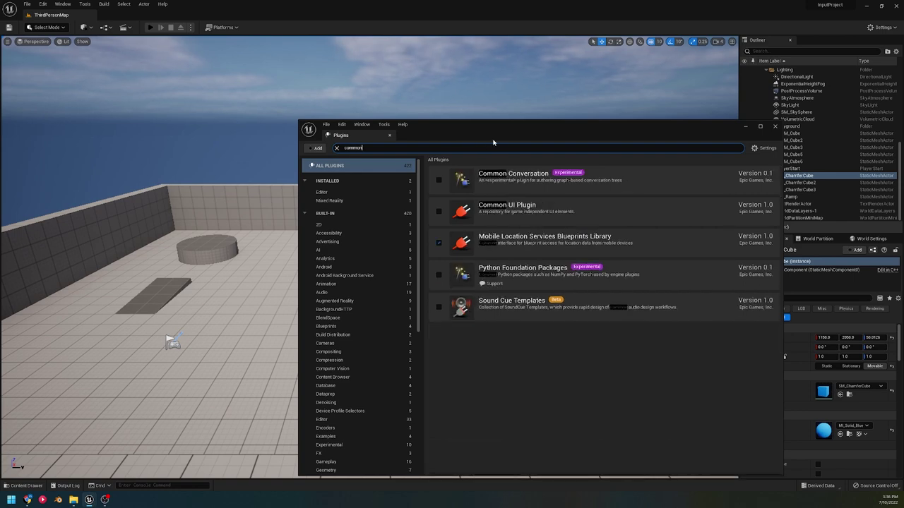
{"action": "left_click", "coordinate": [439, 210]}
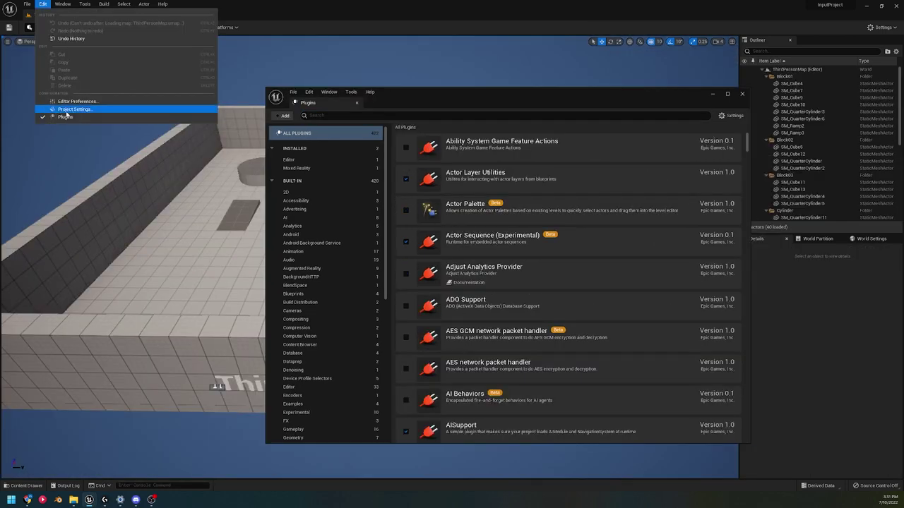
- In the project's Engine General Settings, set the Game Viewport Client Class to CommonGameViewportClient
{"action": "left_click", "coordinate": [71, 112]}
{"action": "left_click", "coordinate": [71, 112]}
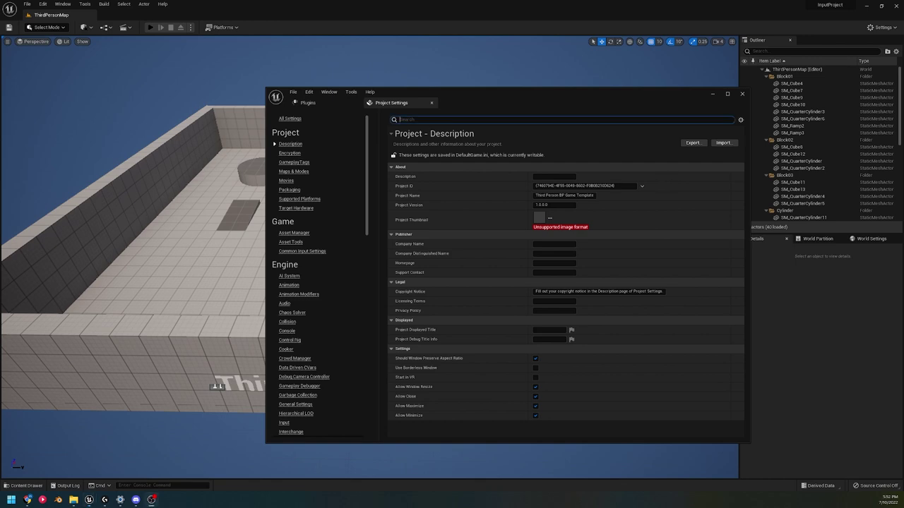
{"action": "scroll", "coordinate": [300, 269], "scroll_direction": "down", "scroll_amount": 2}
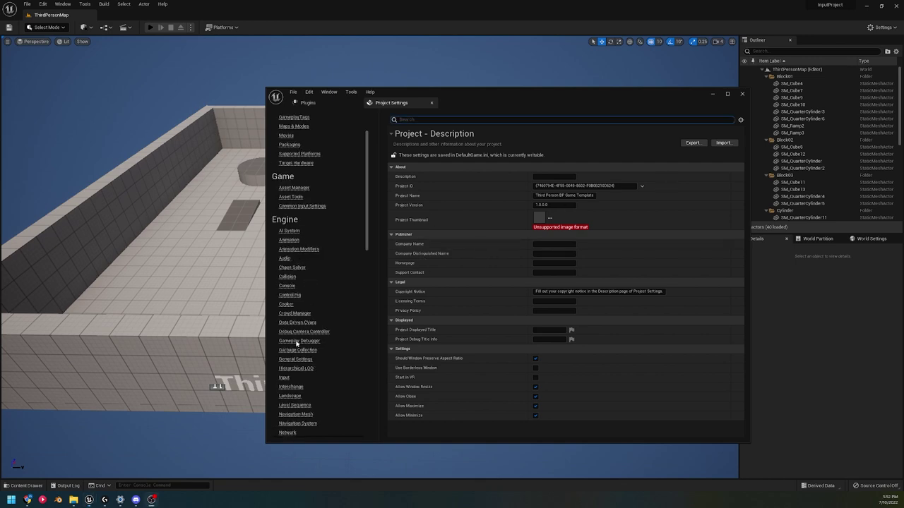
{"action": "left_click", "coordinate": [295, 360]}
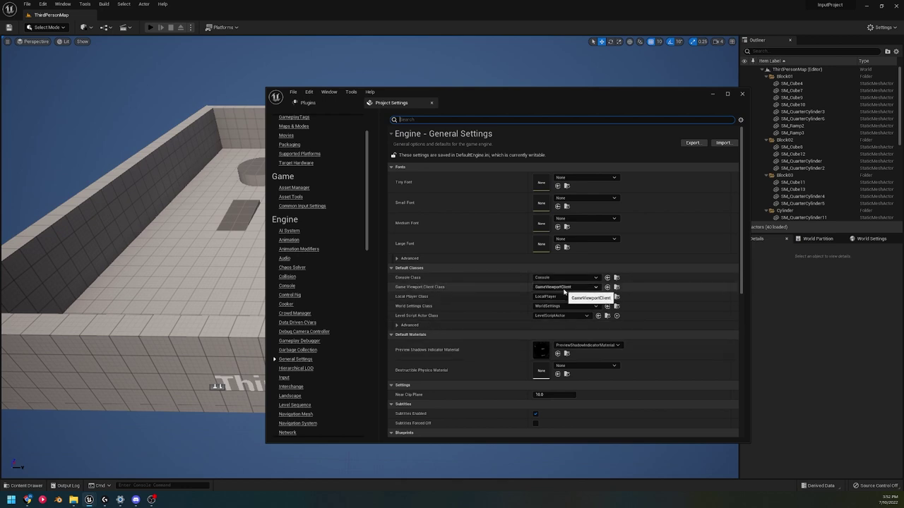
{"action": "left_click", "coordinate": [571, 287]}
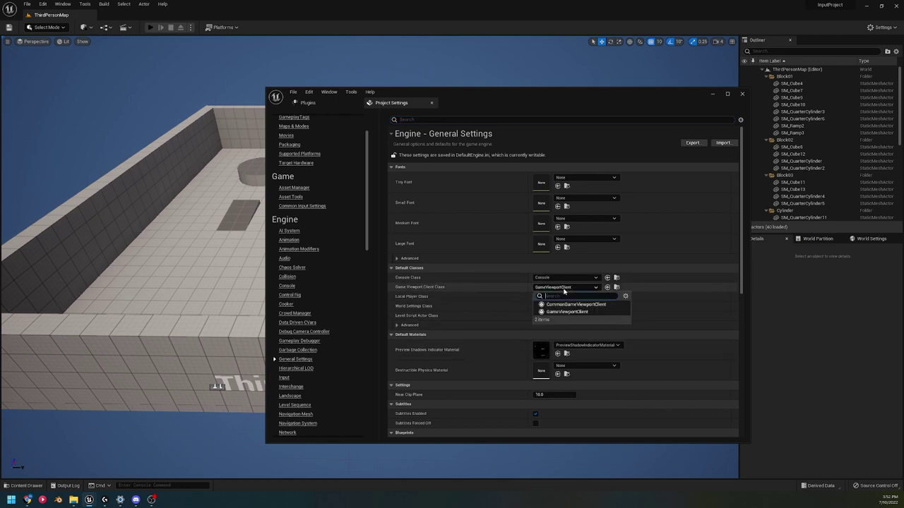
{"action": "left_click", "coordinate": [598, 305]}
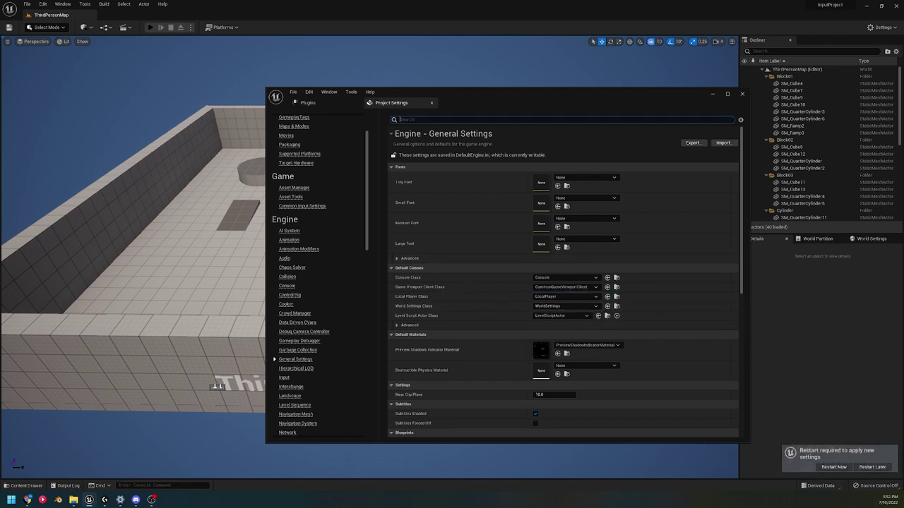
- Switch to the Chrome browser to view the input routing chart, and move its window out of the way
{"action": "key", "text": "alt+Tab"}
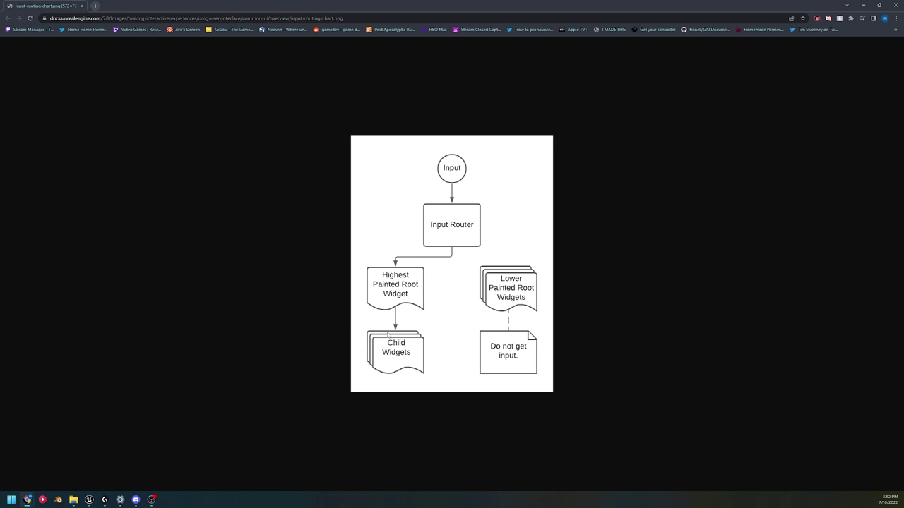
{"action": "left_click_drag", "start_coordinate": [417, 6], "coordinate": [903, 192]}
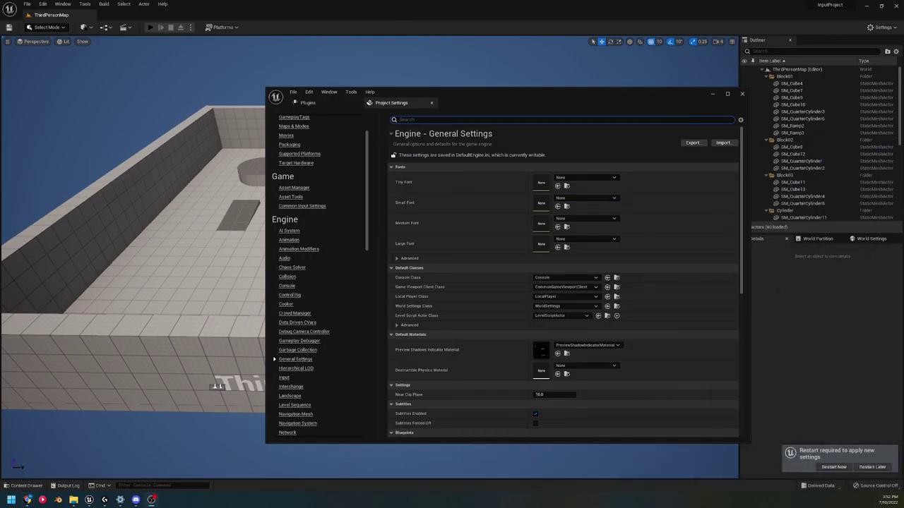
- Open the Common Input Settings and set Input Data to GenericInputData
{"action": "left_click", "coordinate": [308, 206]}
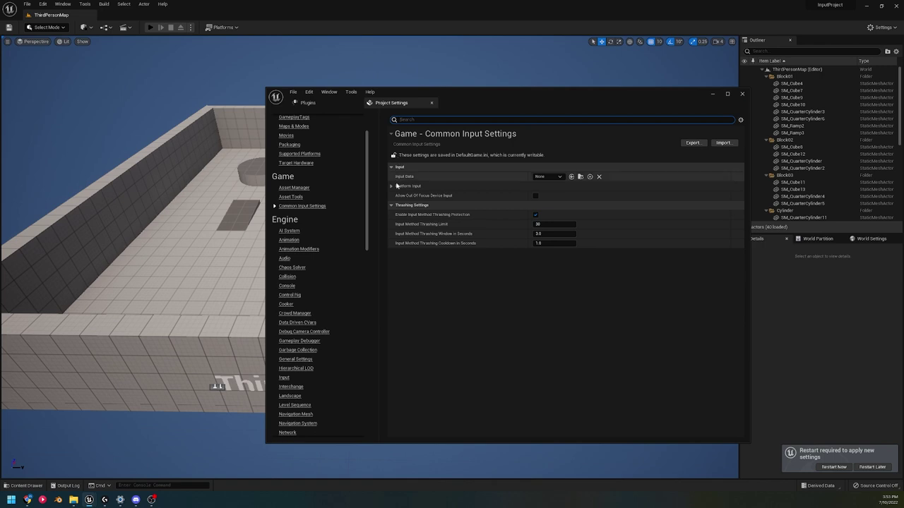
{"action": "left_click", "coordinate": [549, 177]}
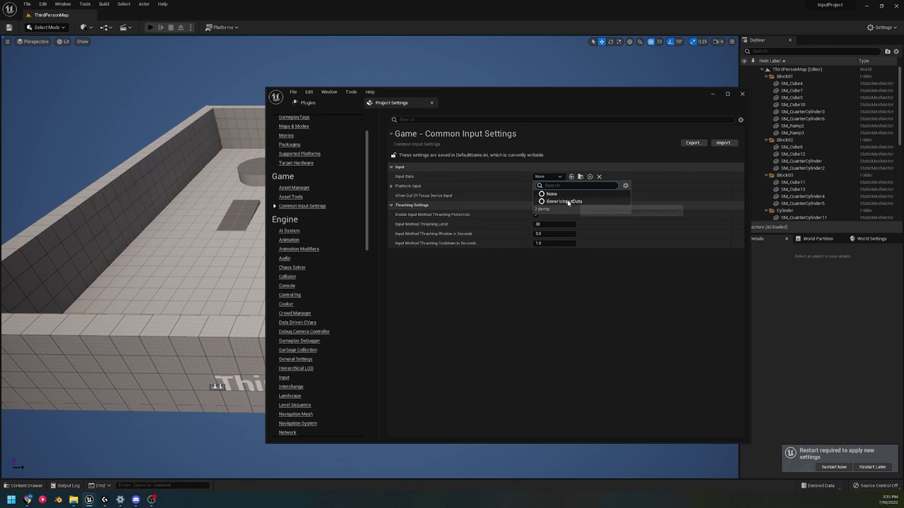
{"action": "left_click", "coordinate": [565, 201]}
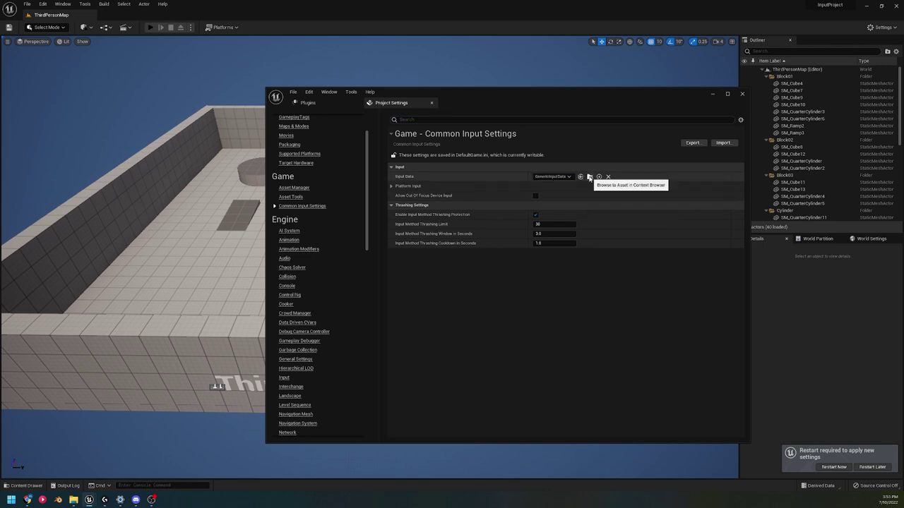
- Create a blueprint class in the Input folder with CommonUIInputData as its parent class
{"action": "left_click", "coordinate": [589, 177]}
{"action": "right_click", "coordinate": [237, 381]}
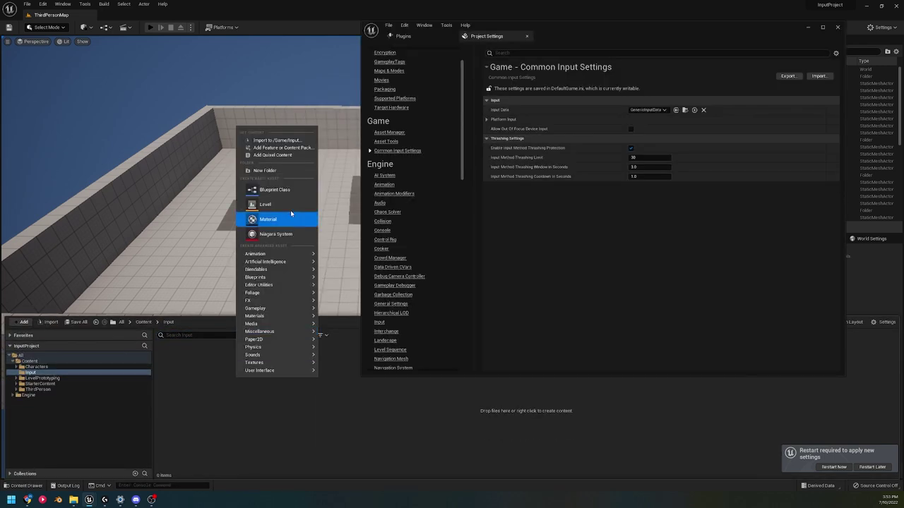
{"action": "left_click", "coordinate": [252, 189]}
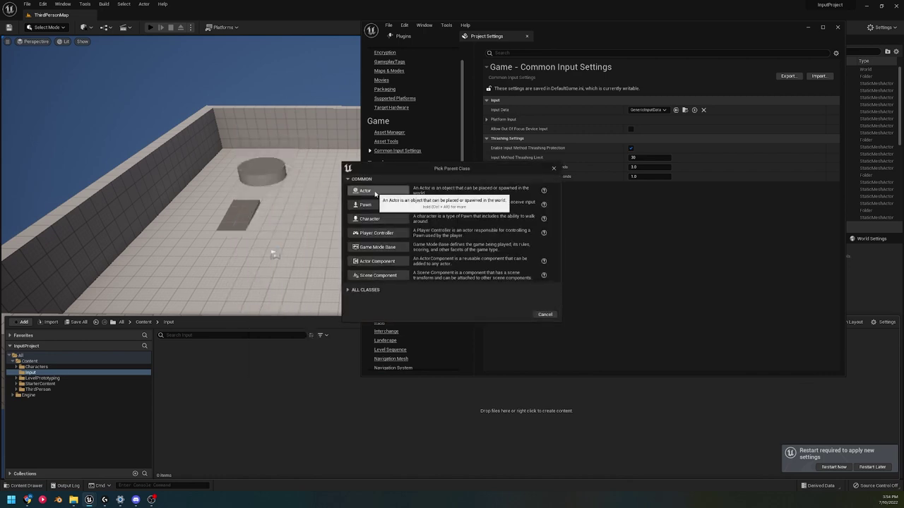
{"action": "left_click", "coordinate": [364, 290]}
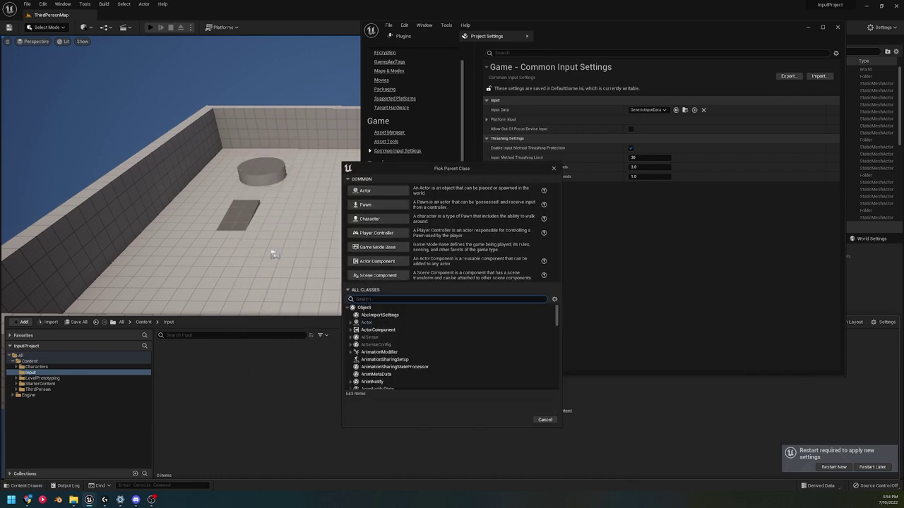
{"action": "type", "text": "common ui"}
{"action": "left_click", "coordinate": [392, 315]}
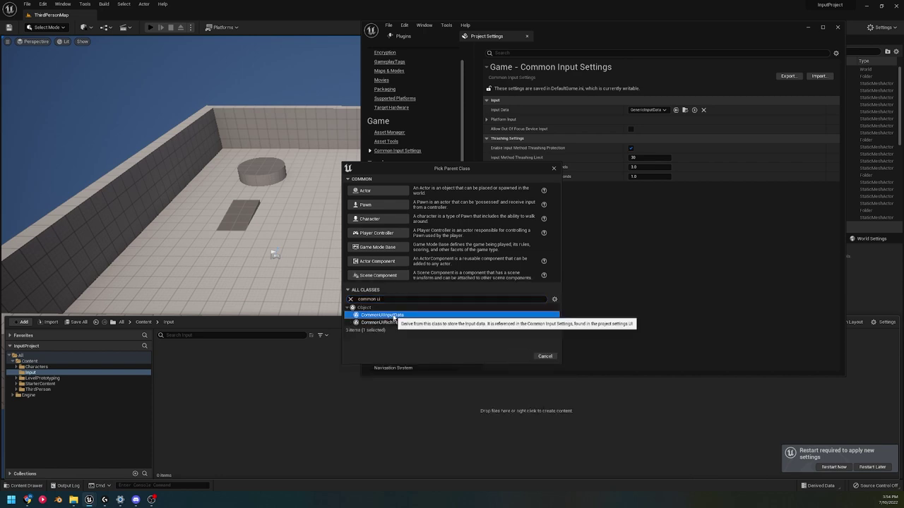
{"action": "left_click", "coordinate": [517, 356]}
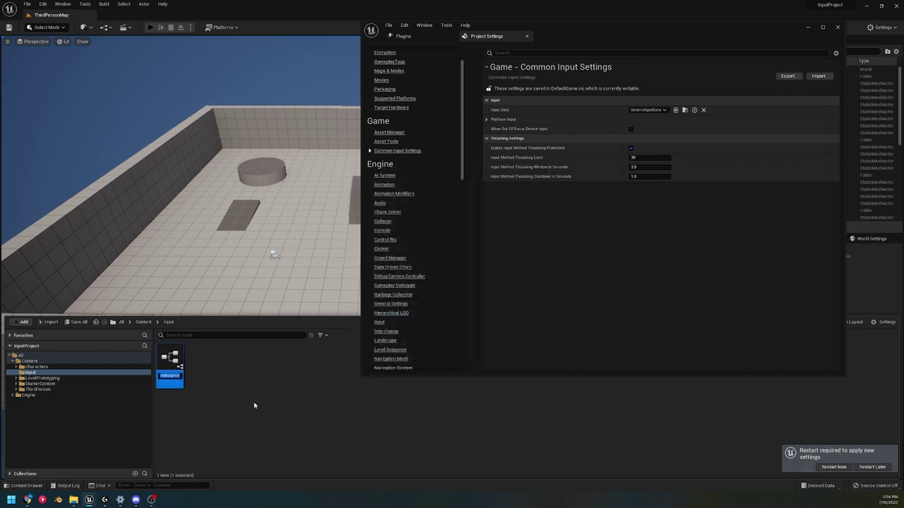
- Rename the new blueprint OurInputData and assign it as Input Data in the Common Input Settings
{"action": "right_click", "coordinate": [173, 367]}
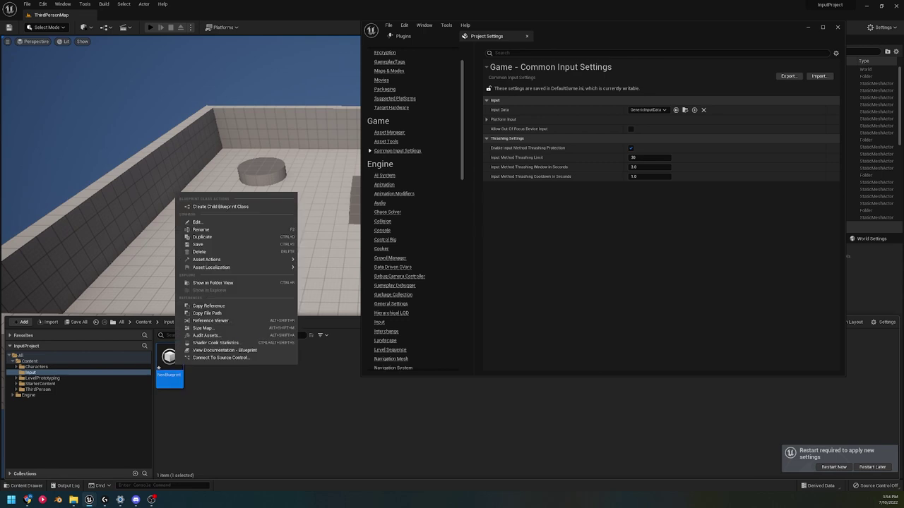
{"action": "left_click", "coordinate": [210, 231]}
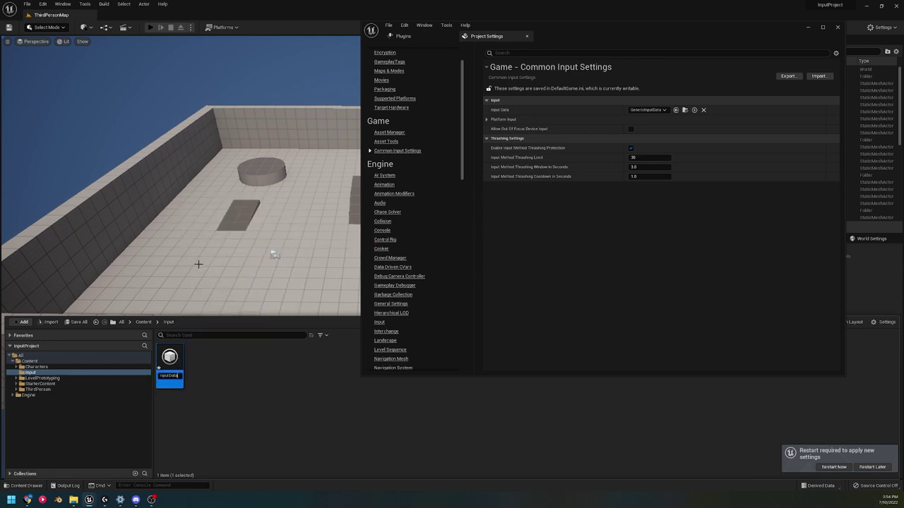
{"action": "left_click", "coordinate": [648, 109]}
{"action": "left_click", "coordinate": [650, 128]}
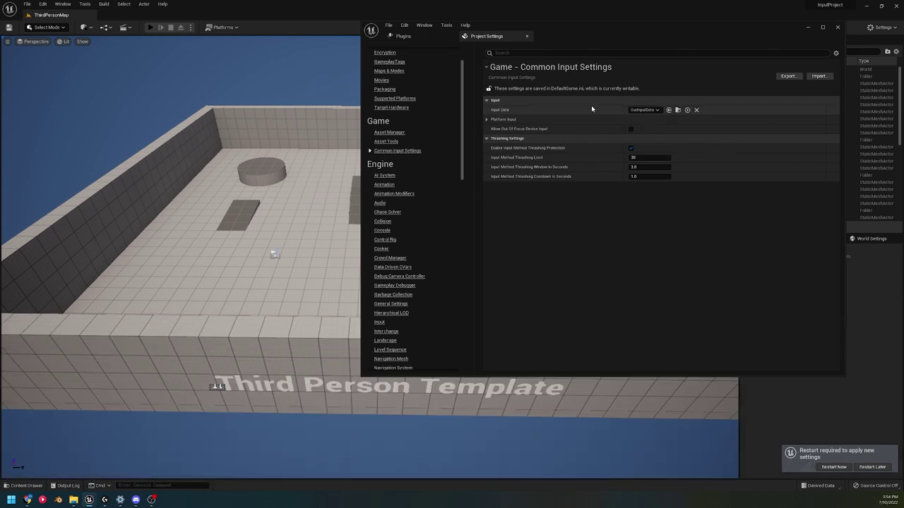
- Open the OurInputData blueprint and set the Default Click Action's data table to GenericInputActionDataTable
{"action": "left_click", "coordinate": [23, 486]}
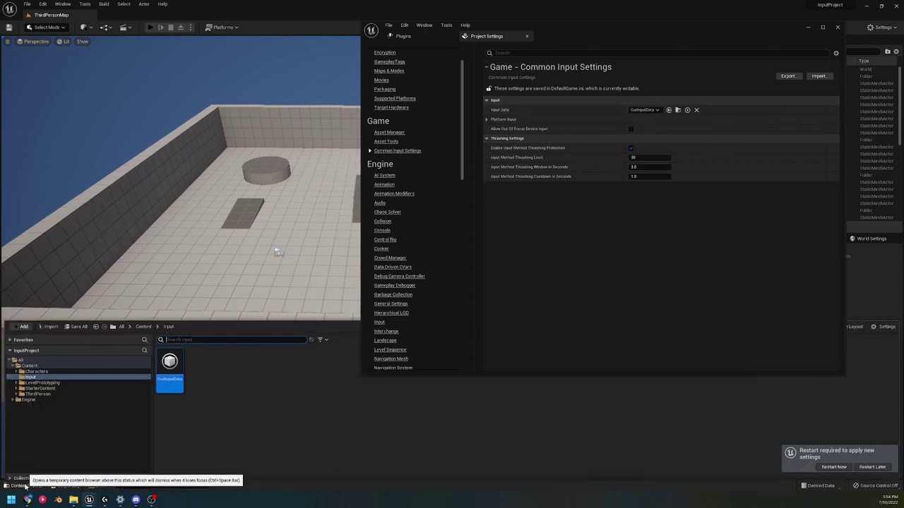
{"action": "double_click", "coordinate": [170, 362]}
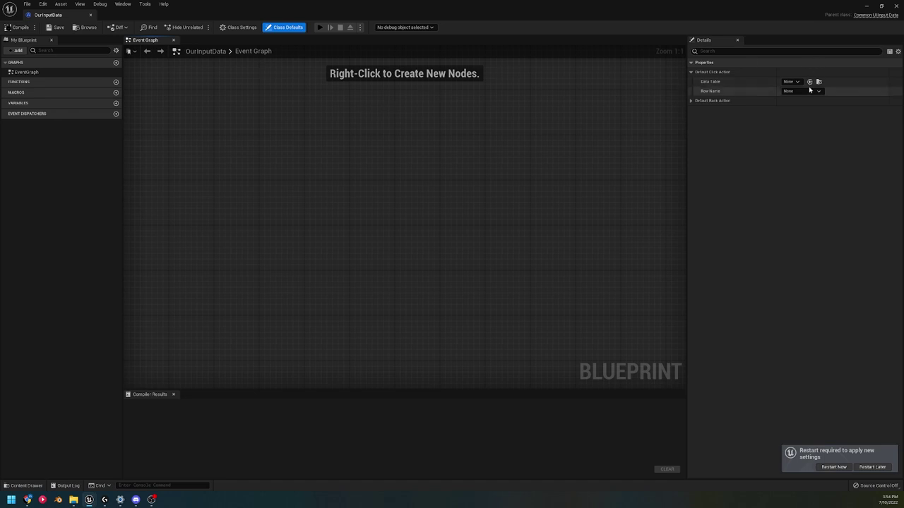
{"action": "left_click", "coordinate": [796, 82]}
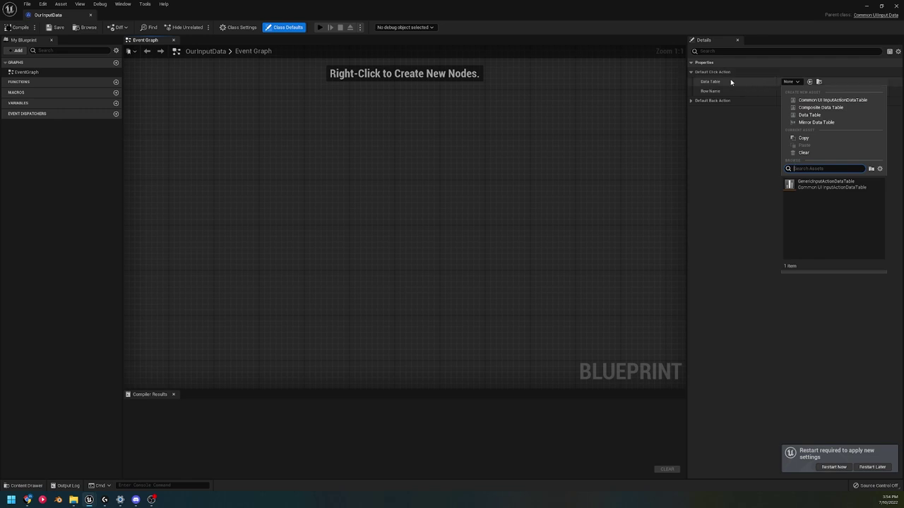
{"action": "left_click", "coordinate": [711, 102]}
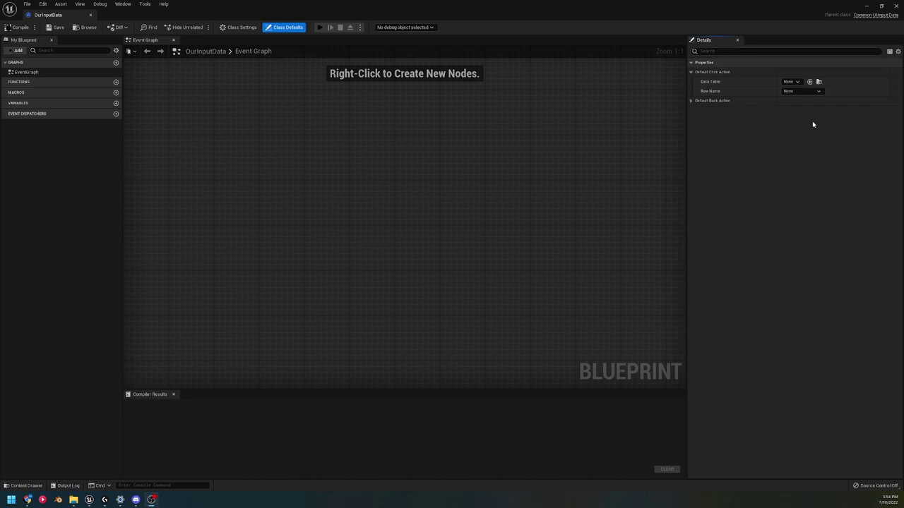
{"action": "left_click", "coordinate": [791, 82]}
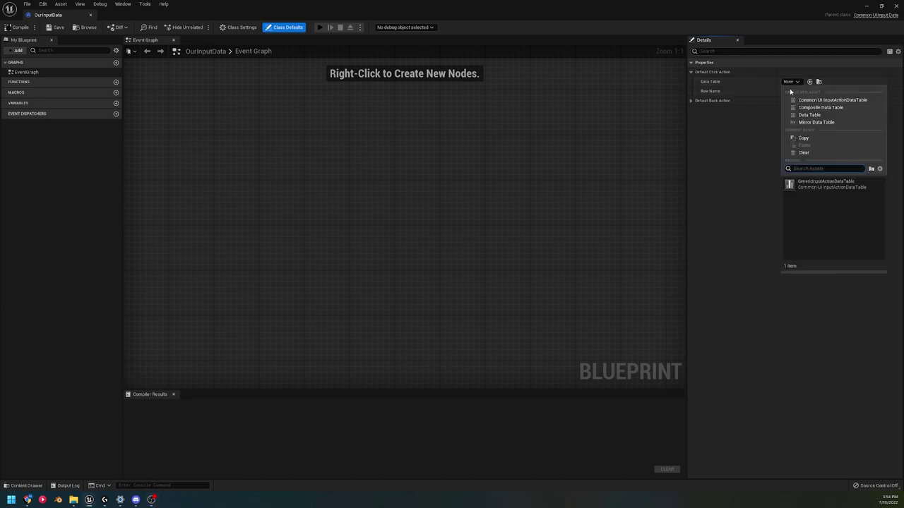
{"action": "left_click", "coordinate": [751, 140]}
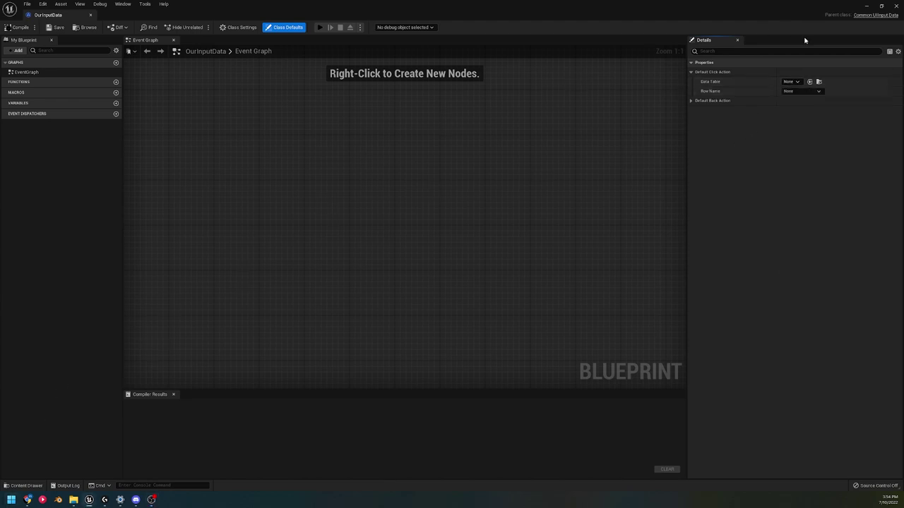
{"action": "left_click", "coordinate": [790, 82]}
{"action": "left_click", "coordinate": [813, 184]}
- Open GenericInputActionDataTable for inspection and move the Project Settings window down, clear of the table rows
{"action": "left_click", "coordinate": [860, 82]}
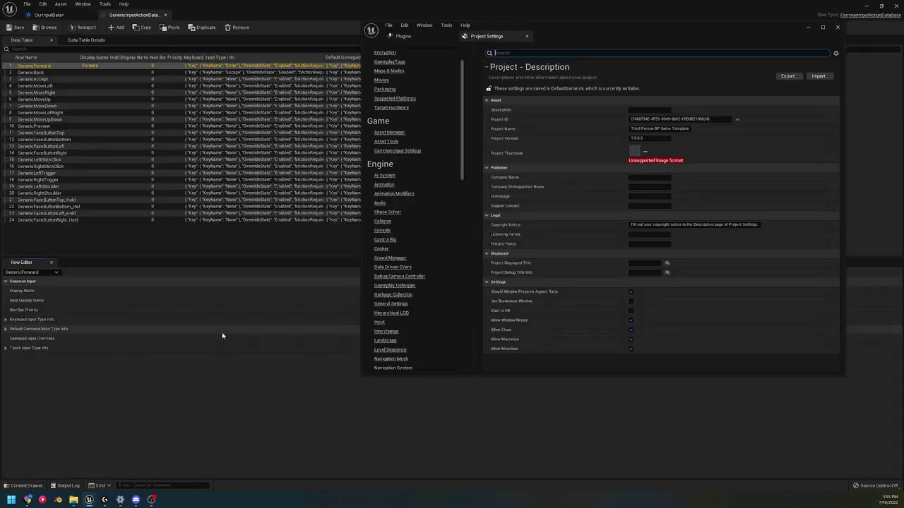
{"action": "double_click", "coordinate": [201, 364]}
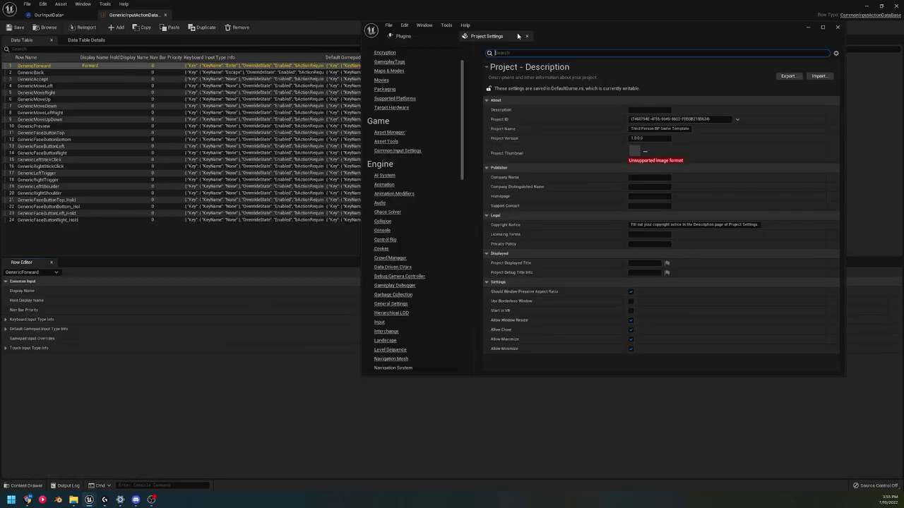
{"action": "left_click_drag", "start_coordinate": [551, 27], "coordinate": [554, 276]}
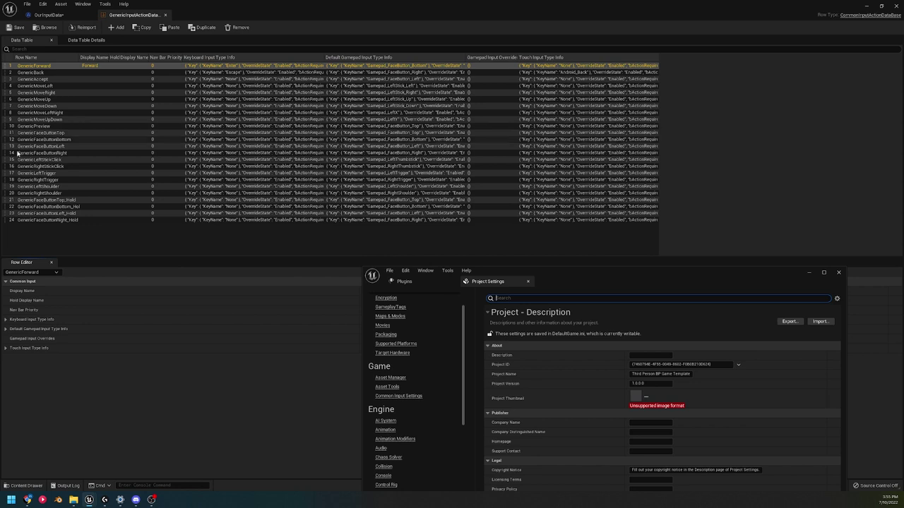
- Create a Common UI InputActionDataTable named OurCommonGenericInputActionDataTable in the Input folder for OurInputData's Default Click Action
{"action": "left_click", "coordinate": [48, 15]}
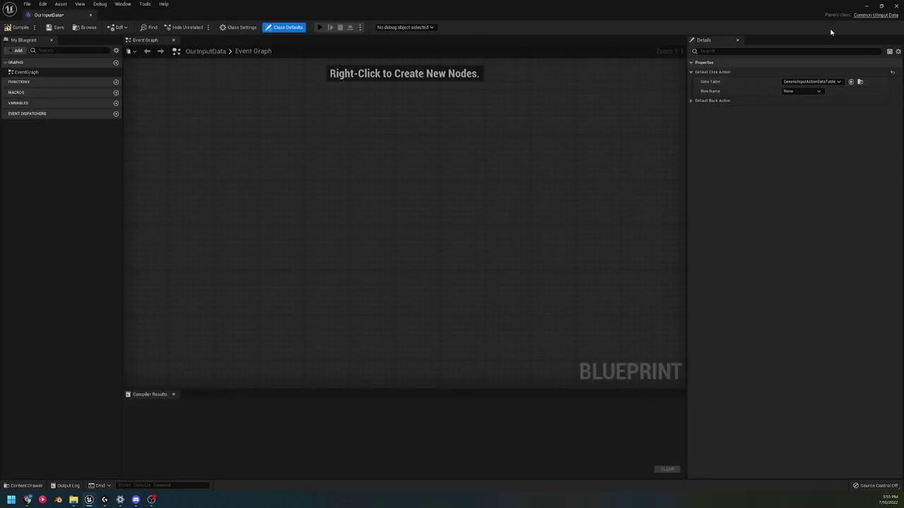
{"action": "left_click", "coordinate": [834, 83]}
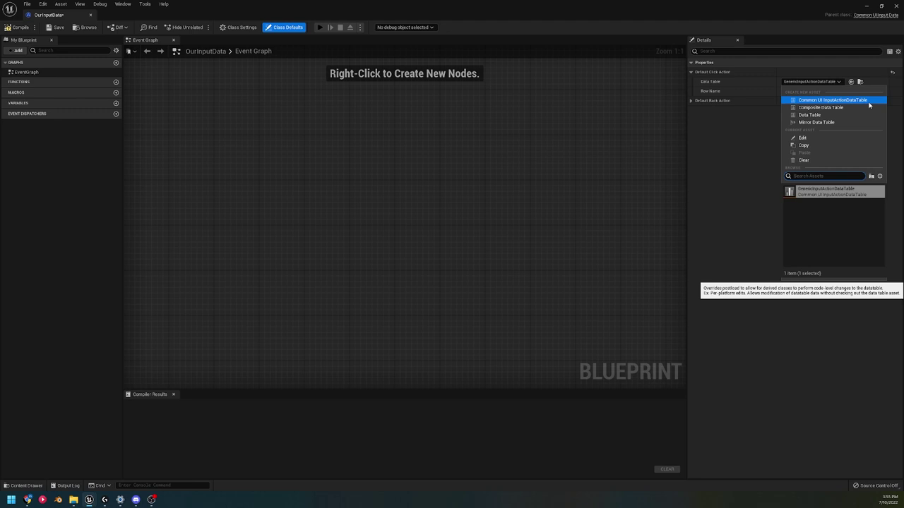
{"action": "left_click", "coordinate": [869, 102]}
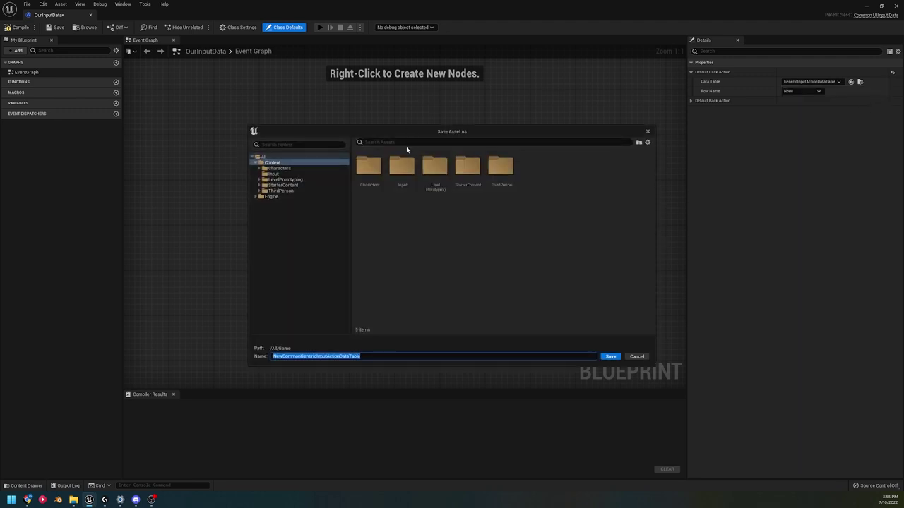
{"action": "double_click", "coordinate": [401, 169]}
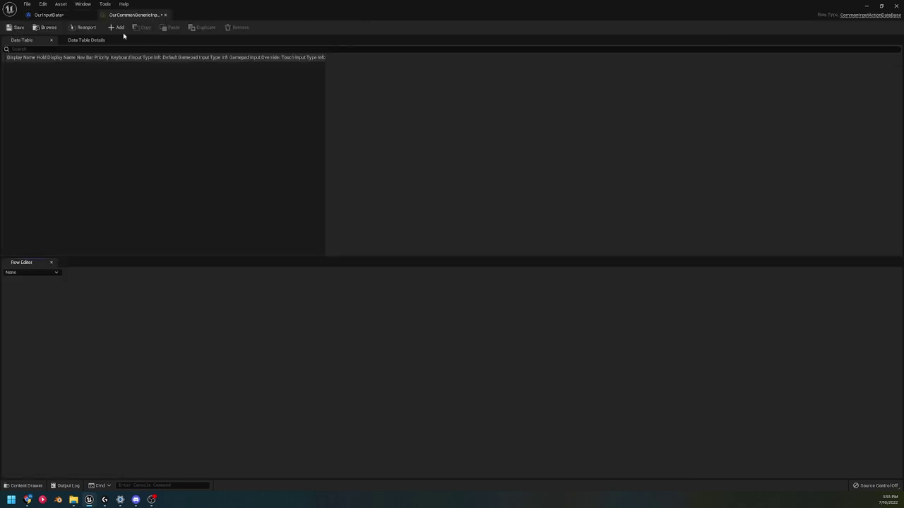
- Add a row to the new data table and expand its Keyboard and Default Gamepad Input Type Info
{"action": "left_click", "coordinate": [117, 28]}
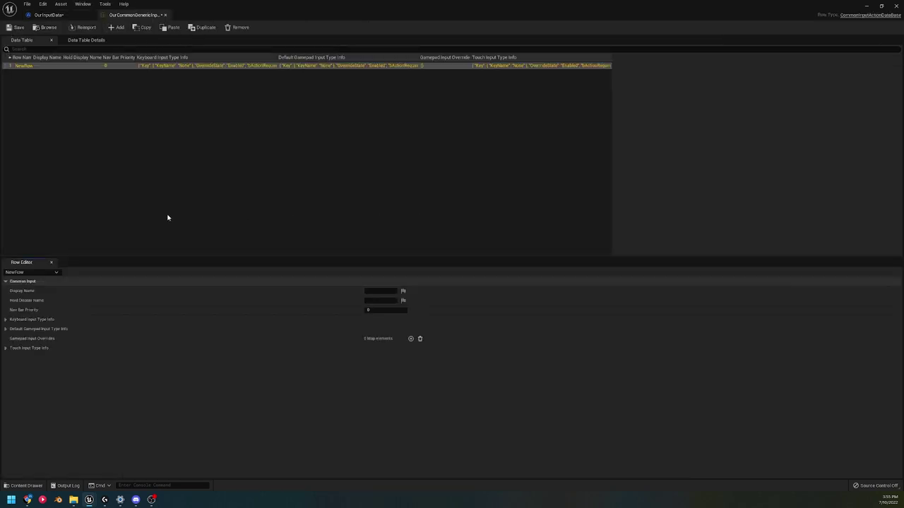
{"action": "left_click", "coordinate": [5, 320]}
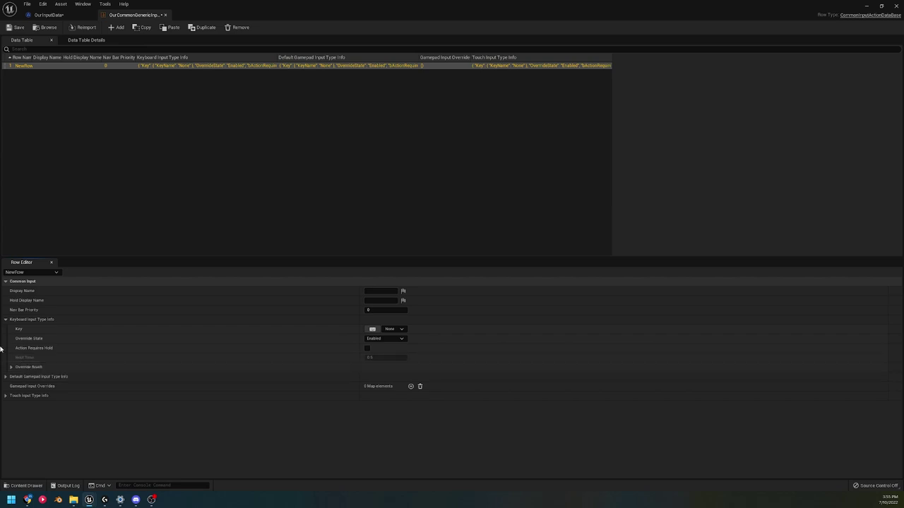
{"action": "left_click", "coordinate": [6, 377]}
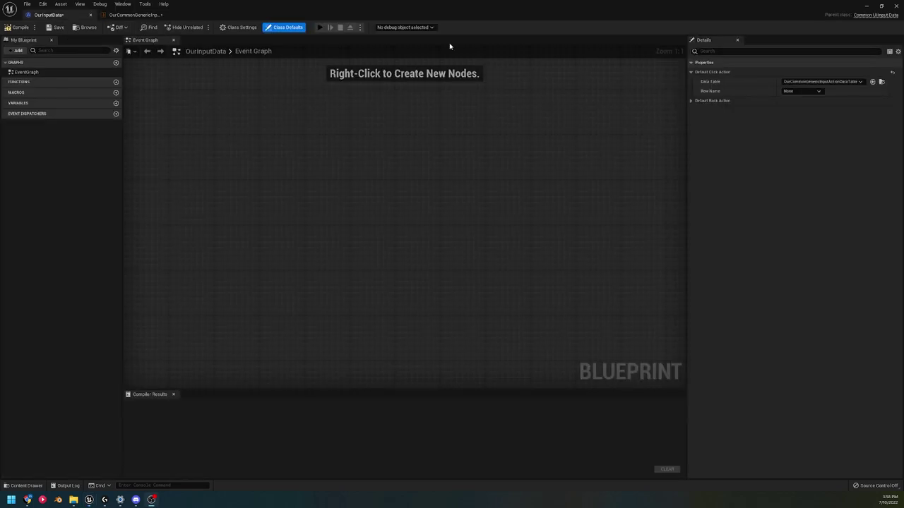
- Set the Default Click Action's row name to InputAccept in OurInputData
{"action": "left_click_drag", "start_coordinate": [142, 15], "coordinate": [17, 12]}
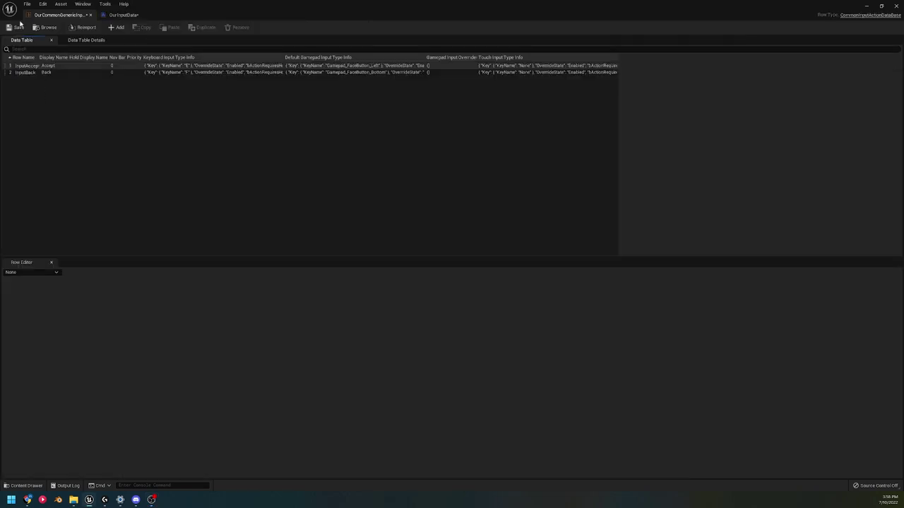
{"action": "left_click", "coordinate": [124, 15]}
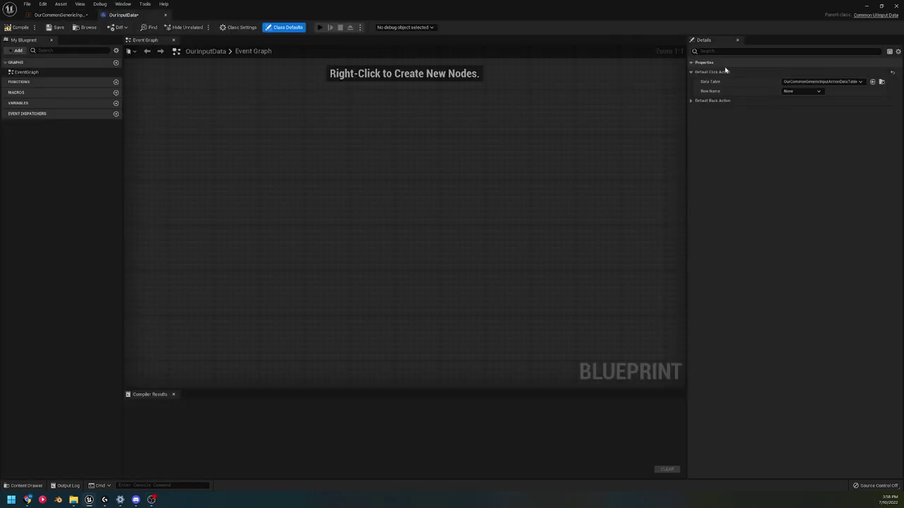
{"action": "left_click", "coordinate": [803, 82]}
{"action": "left_click", "coordinate": [803, 92]}
{"action": "left_click", "coordinate": [802, 91]}
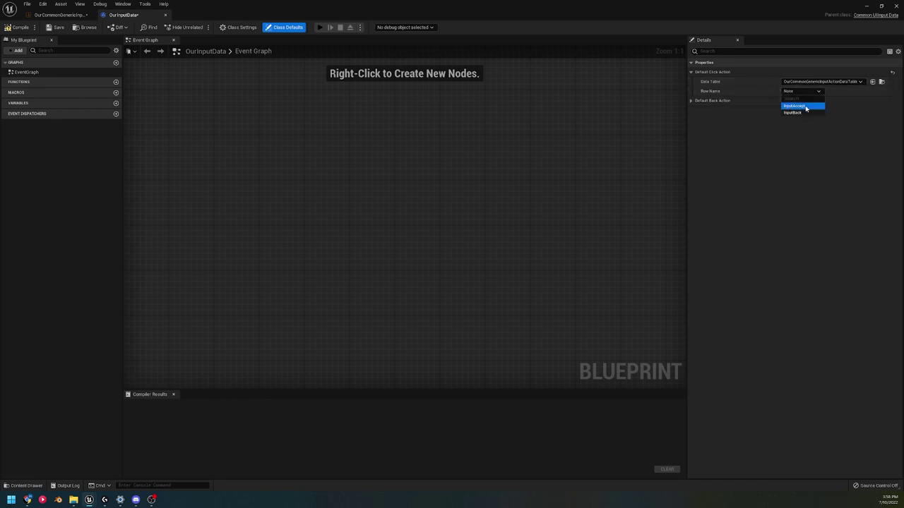
{"action": "left_click", "coordinate": [806, 107]}
- Set the Default Back Action's data table in OurInputData and open its row name choices
{"action": "left_click", "coordinate": [692, 100]}
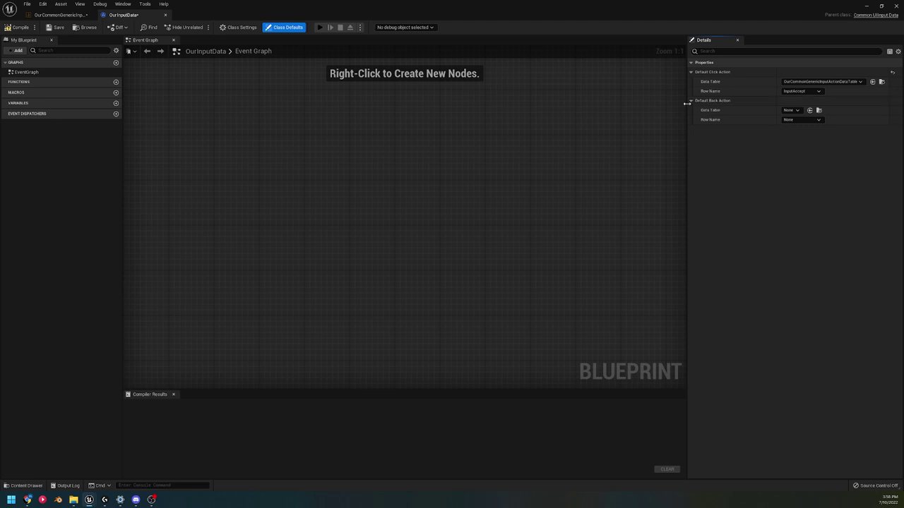
{"action": "left_click", "coordinate": [795, 111]}
{"action": "left_click", "coordinate": [827, 224]}
{"action": "left_click", "coordinate": [796, 120]}
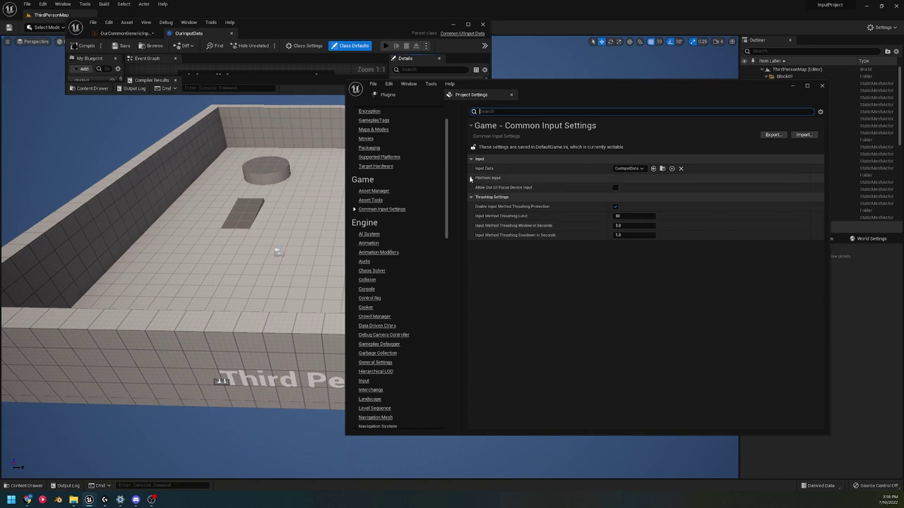
- In the Common Input Settings, expand the Windows Default platform input and add two Controller Data elements
{"action": "left_click", "coordinate": [471, 178]}
{"action": "left_click_drag", "start_coordinate": [578, 93], "coordinate": [513, 80]}
{"action": "left_click", "coordinate": [413, 241]}
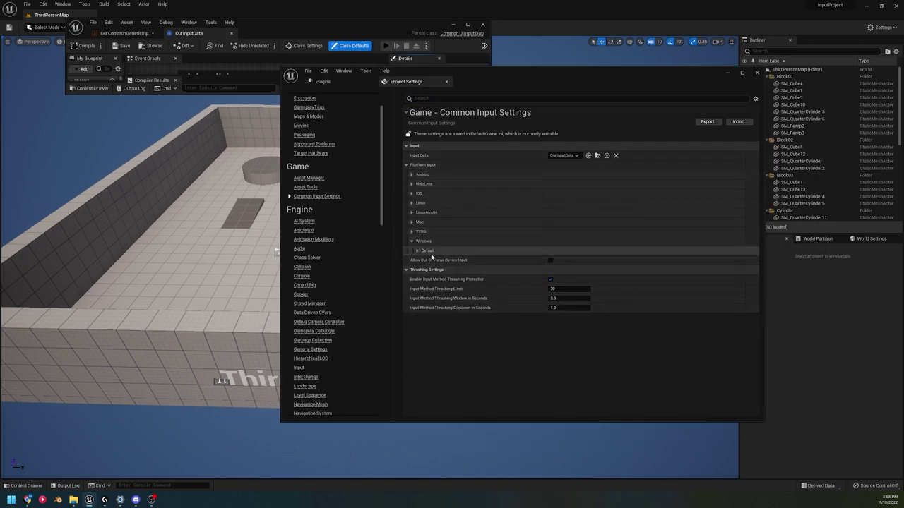
{"action": "left_click", "coordinate": [417, 251]}
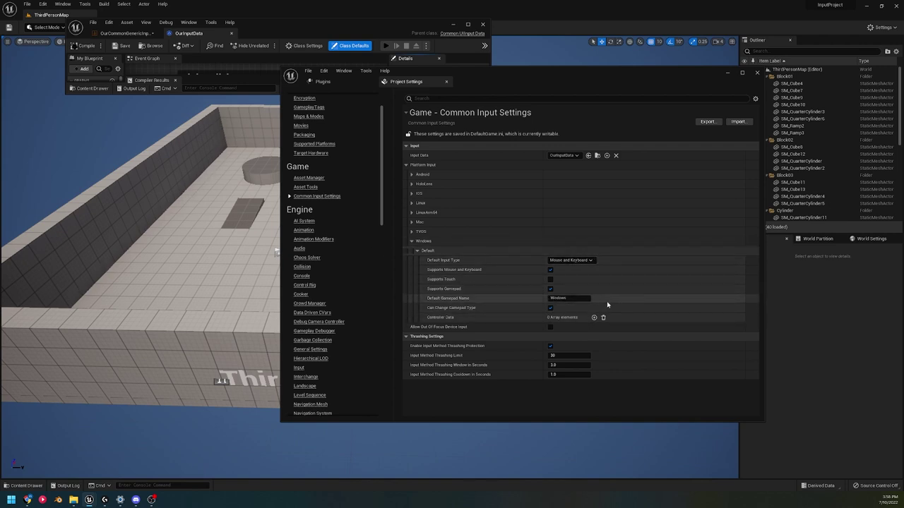
{"action": "left_click", "coordinate": [594, 317]}
{"action": "left_click", "coordinate": [594, 317]}
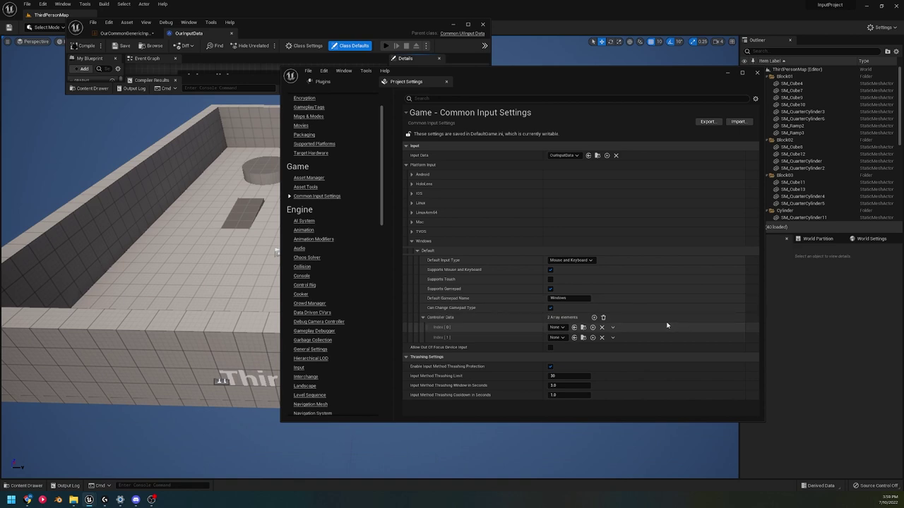
{"action": "left_click", "coordinate": [565, 328]}
{"action": "left_click", "coordinate": [533, 331]}
{"action": "left_click", "coordinate": [560, 338]}
{"action": "left_click", "coordinate": [546, 328]}
{"action": "left_click", "coordinate": [557, 328]}
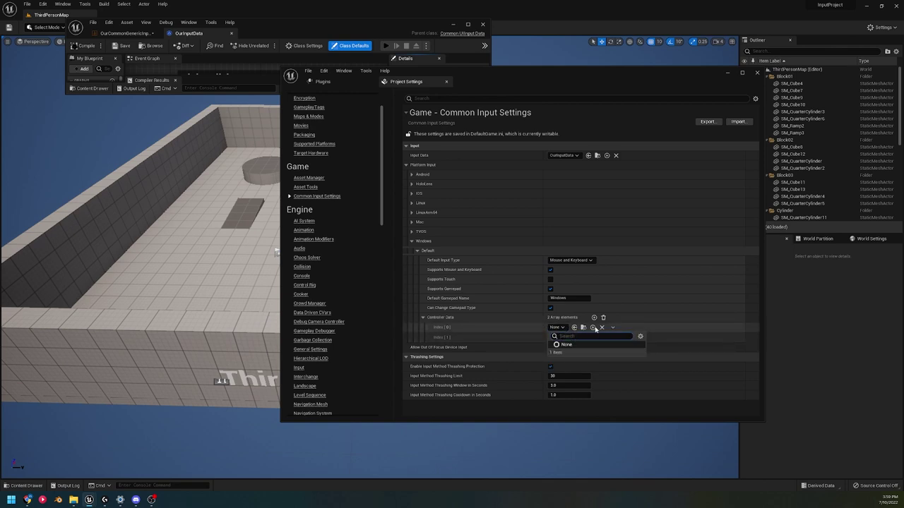
{"action": "left_click", "coordinate": [594, 329]}
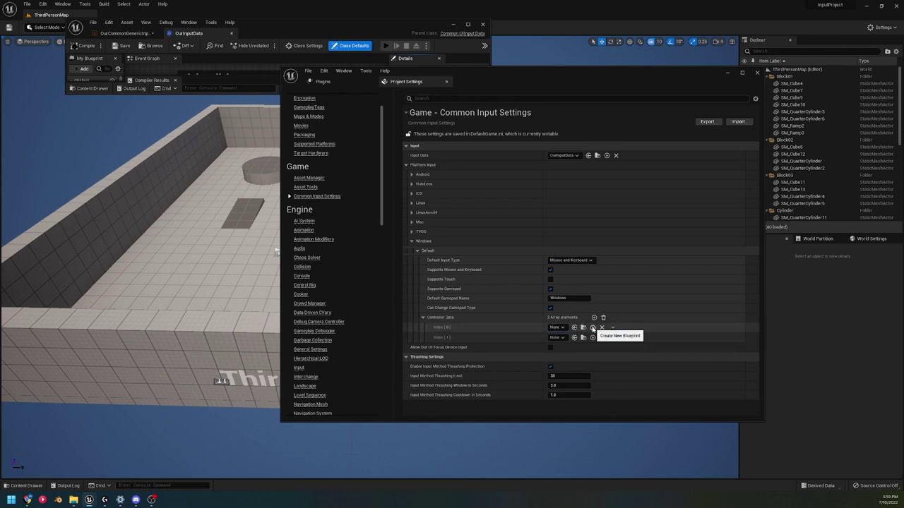
- Create a blueprint class in the Input folder with CommonInputBaseControllerData as its parent class
{"action": "left_click", "coordinate": [27, 486]}
{"action": "right_click", "coordinate": [199, 423]}
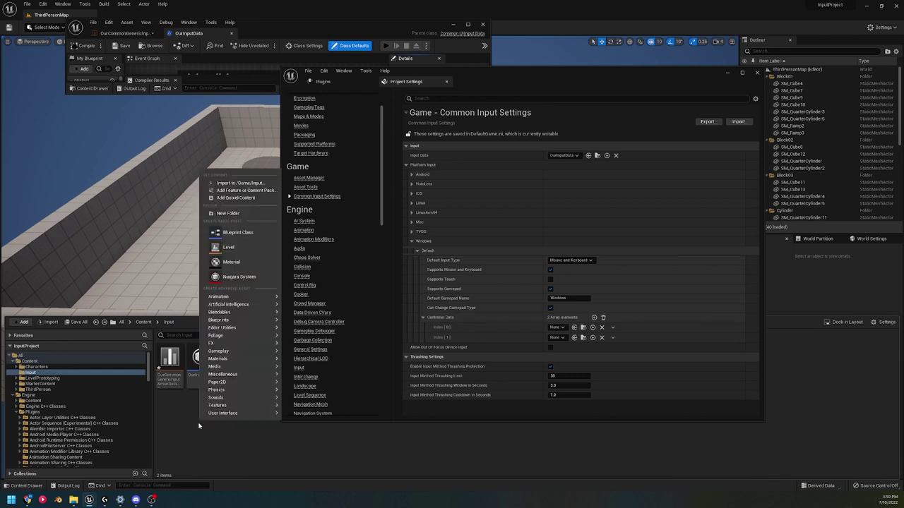
{"action": "left_click", "coordinate": [227, 233]}
{"action": "type", "text": "con"}
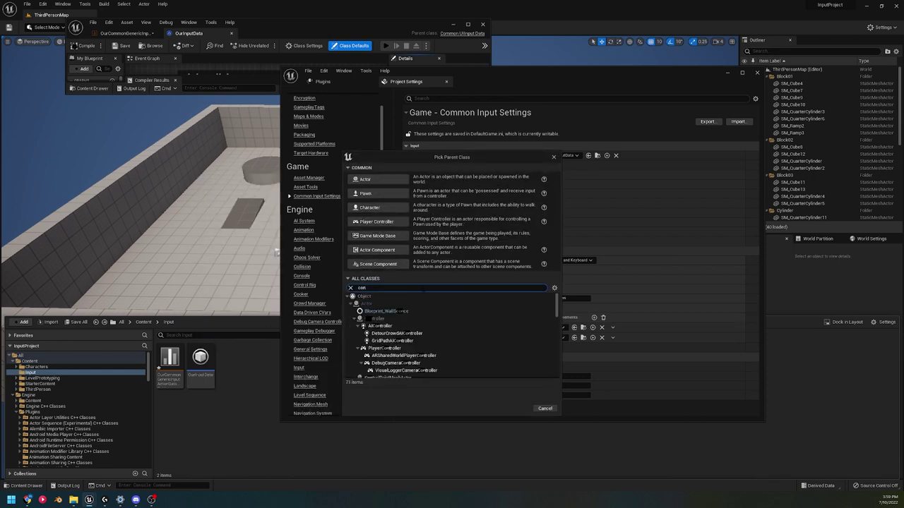
{"action": "type", "text": "troller data"}
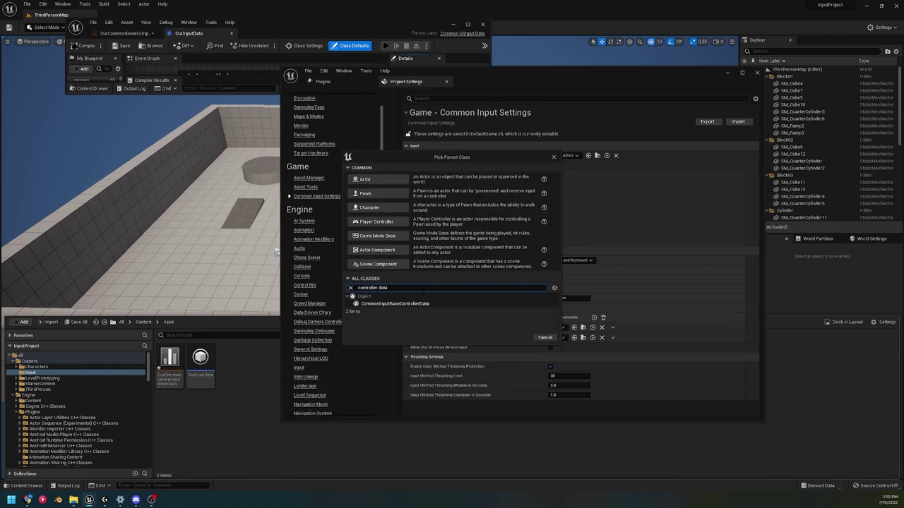
{"action": "left_click", "coordinate": [431, 304]}
{"action": "left_click", "coordinate": [521, 338]}
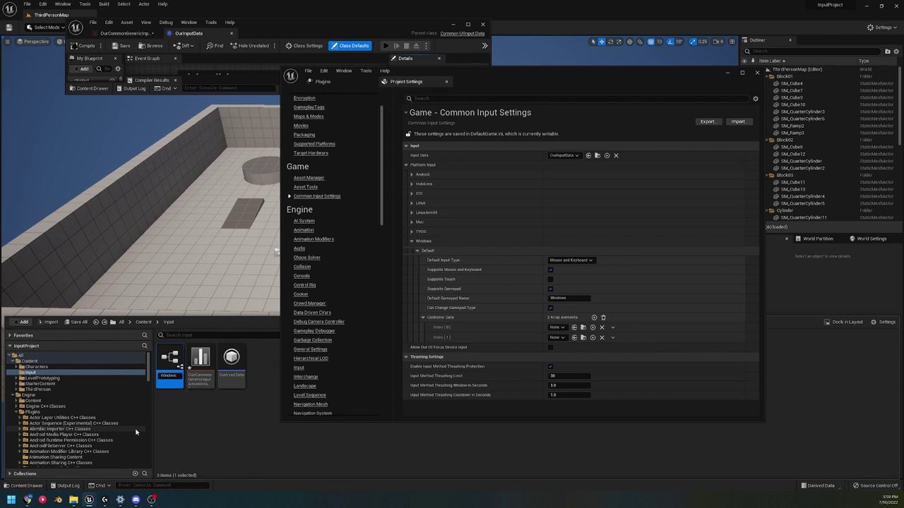
- Name the new blueprint WindowsController, open it and show its Input Type choices
{"action": "type", "text": "WindowsController"}
{"action": "key", "text": "Return"}
{"action": "key", "text": "Return"}
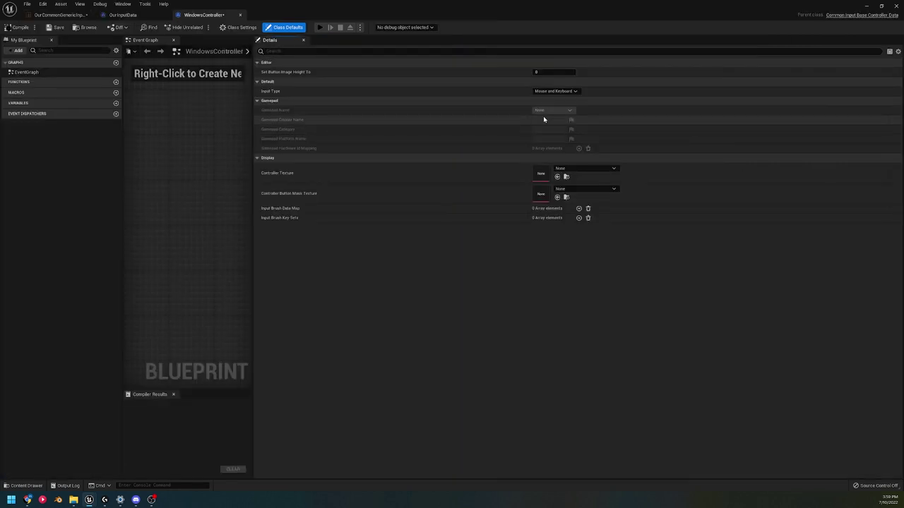
{"action": "left_click", "coordinate": [556, 91]}
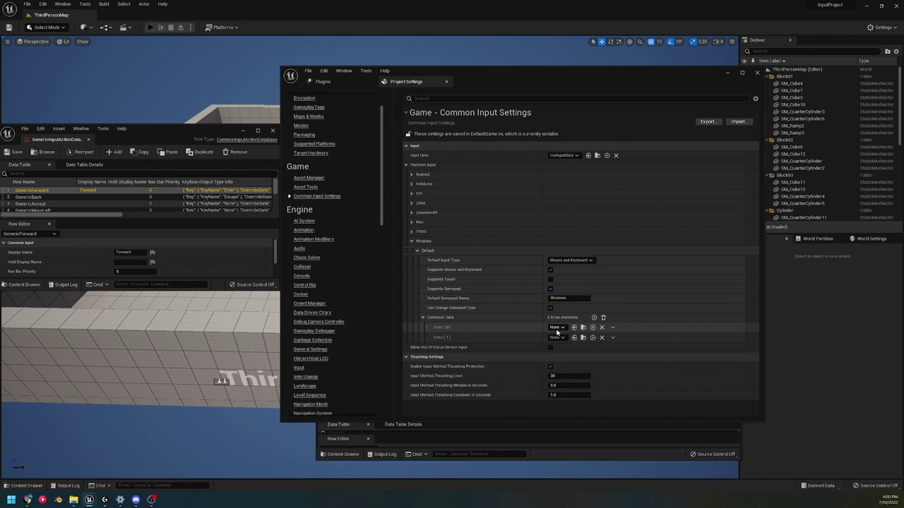
- Assign WindowsController to Controller Data Index [0], and duplicate that blueprint as XboxController
{"action": "left_click", "coordinate": [557, 327]}
{"action": "left_click", "coordinate": [579, 352]}
{"action": "left_click", "coordinate": [26, 486]}
{"action": "left_click", "coordinate": [231, 360]}
{"action": "right_click", "coordinate": [231, 360]}
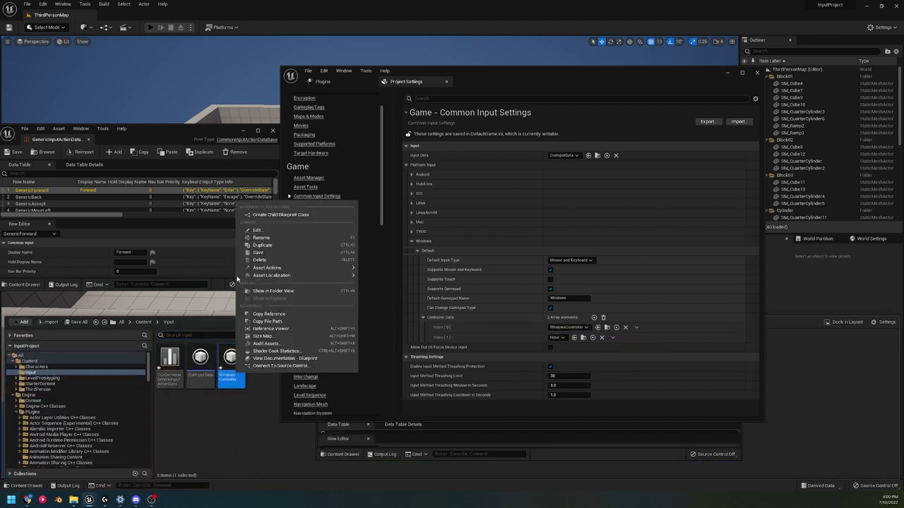
{"action": "left_click", "coordinate": [262, 245]}
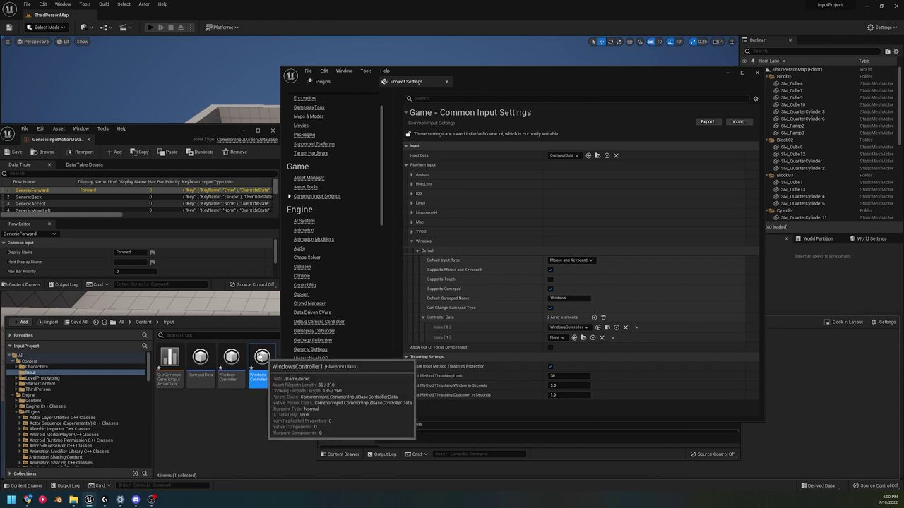
{"action": "right_click", "coordinate": [265, 386]}
{"action": "left_click", "coordinate": [301, 223]}
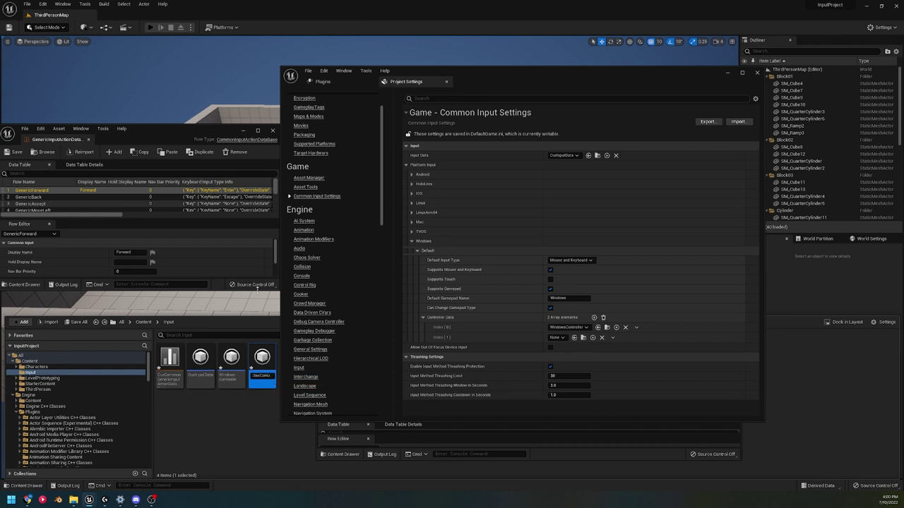
{"action": "key", "text": "Return"}
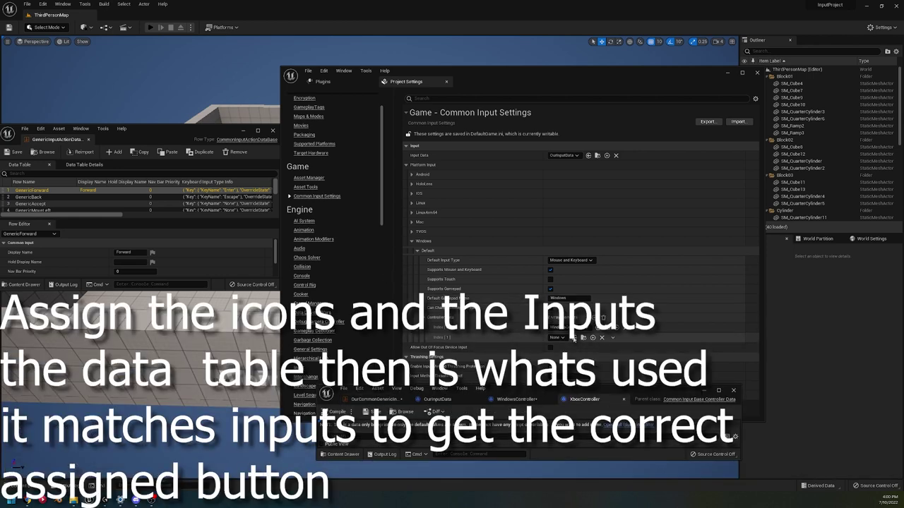
- Assign XboxController to Controller Data Index [1] and look through the Input Brush Data Map of the CommonInput_Gamepad blueprint
{"action": "left_click", "coordinate": [558, 338]}
{"action": "left_click", "coordinate": [586, 374]}
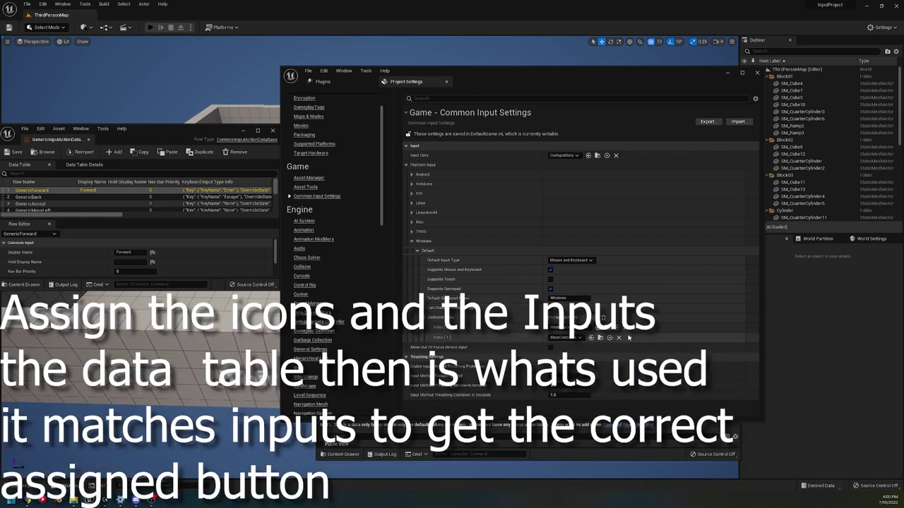
{"action": "left_click", "coordinate": [601, 338]}
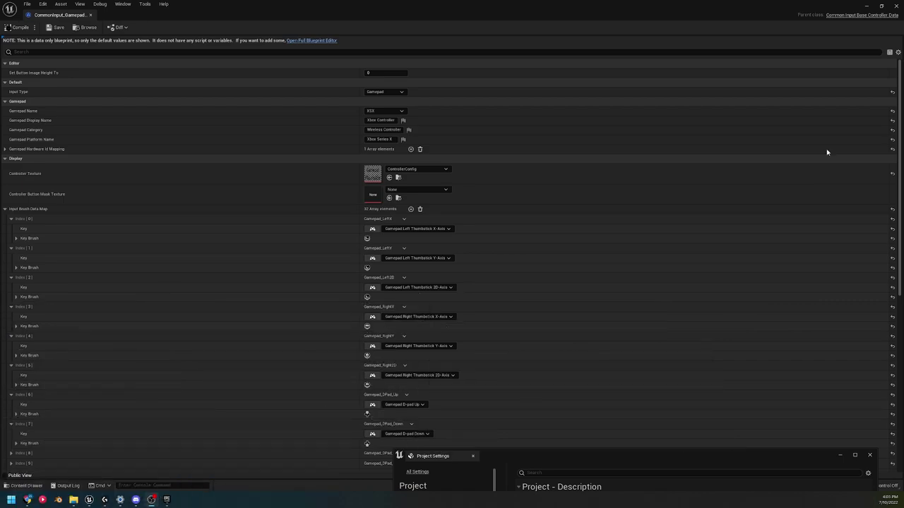
{"action": "scroll", "coordinate": [290, 132], "scroll_direction": "down", "scroll_amount": 3}
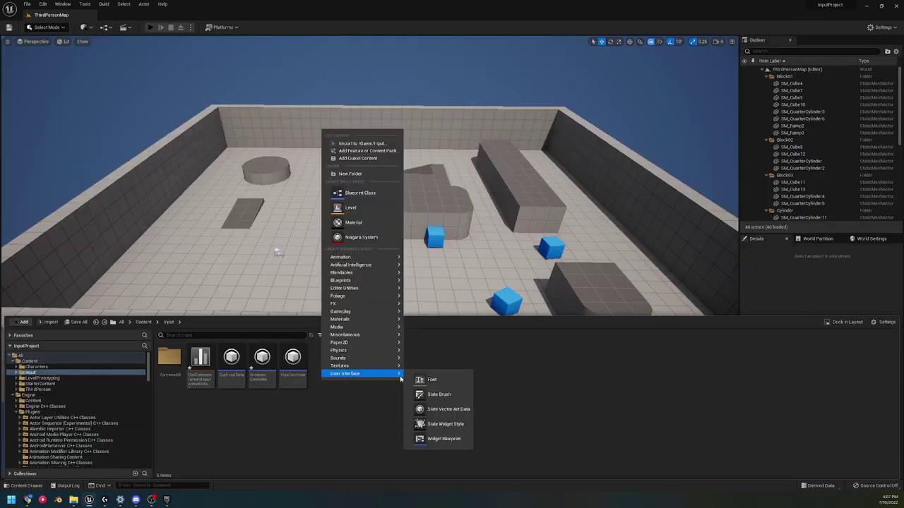
- Create a widget blueprint in the Input folder with UserWidget as its root class and open it
{"action": "left_click", "coordinate": [432, 438]}
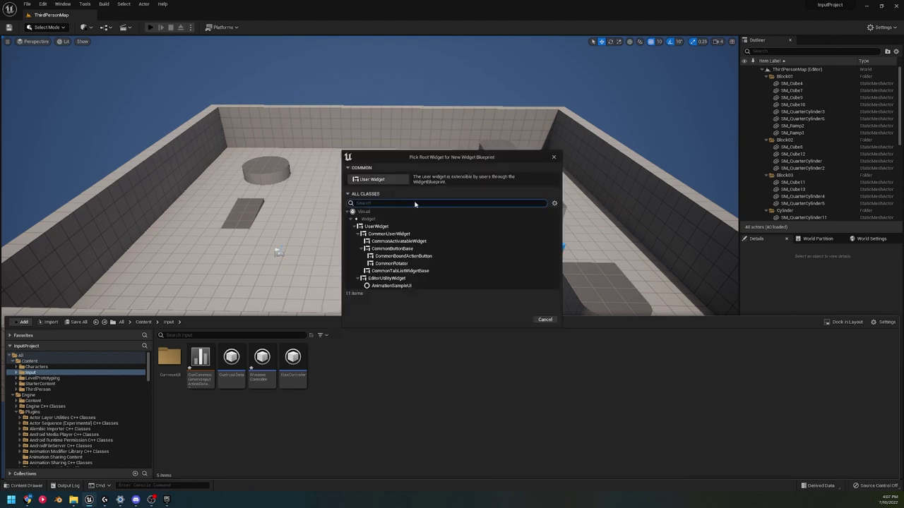
{"action": "left_click", "coordinate": [424, 226]}
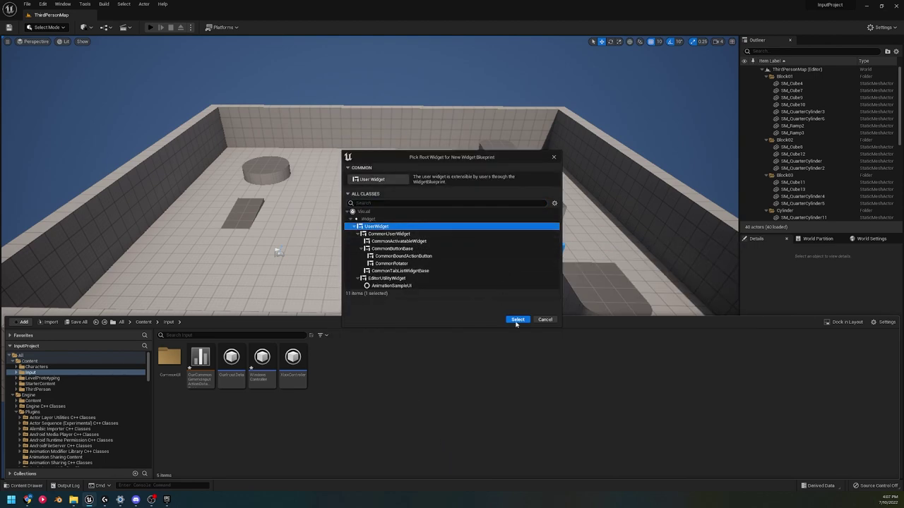
{"action": "left_click", "coordinate": [516, 320]}
{"action": "double_click", "coordinate": [194, 352]}
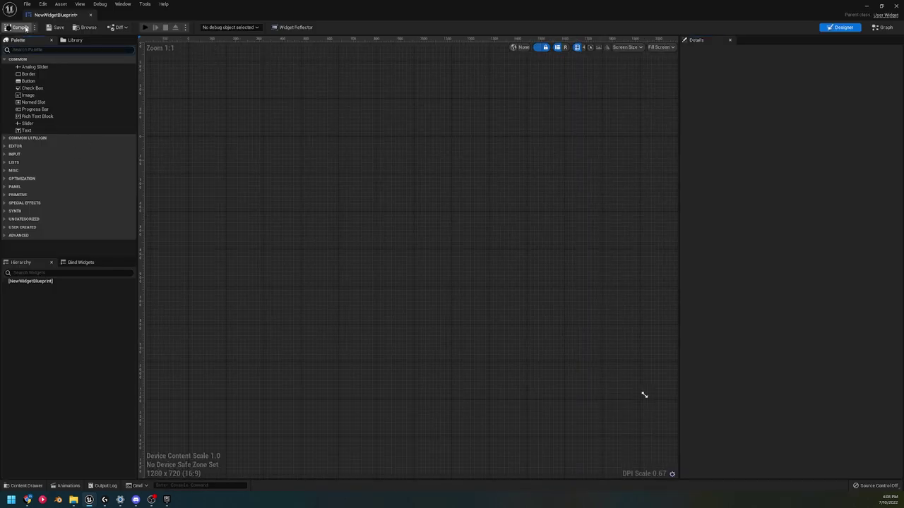
- Add a Canvas Panel to the new widget blueprint as its root element
{"action": "type", "text": "canva"}
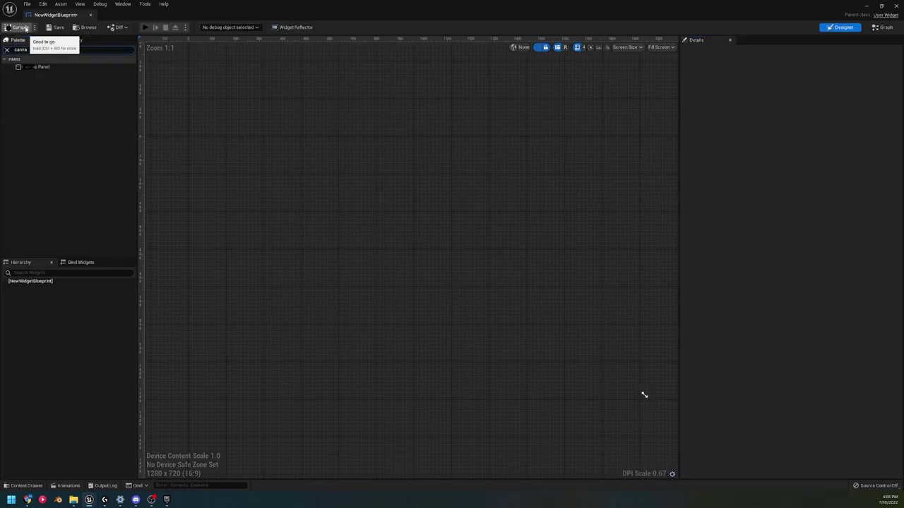
{"action": "left_click_drag", "start_coordinate": [69, 68], "coordinate": [462, 221]}
{"action": "scroll", "coordinate": [456, 257], "scroll_direction": "down", "scroll_amount": 3}
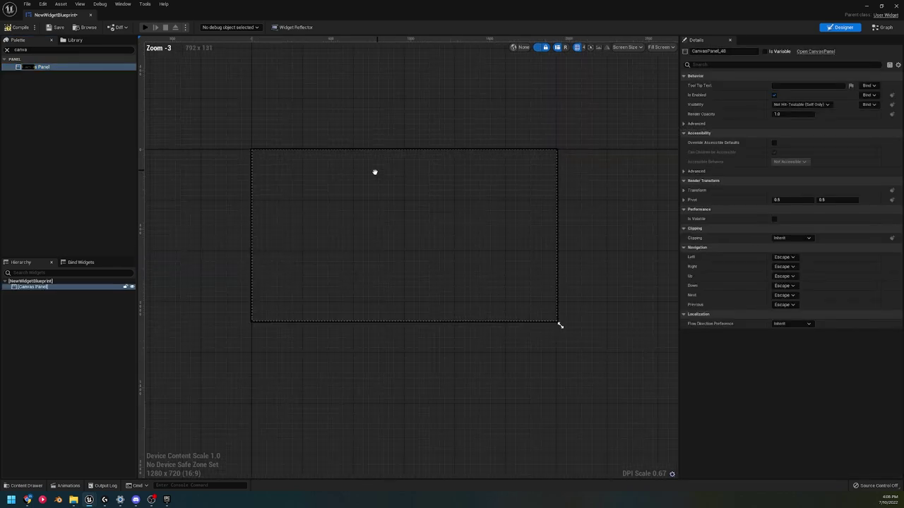
- Place a Common Action Widget on the canvas panel and add one element to its Input Actions array
{"action": "left_click", "coordinate": [7, 49]}
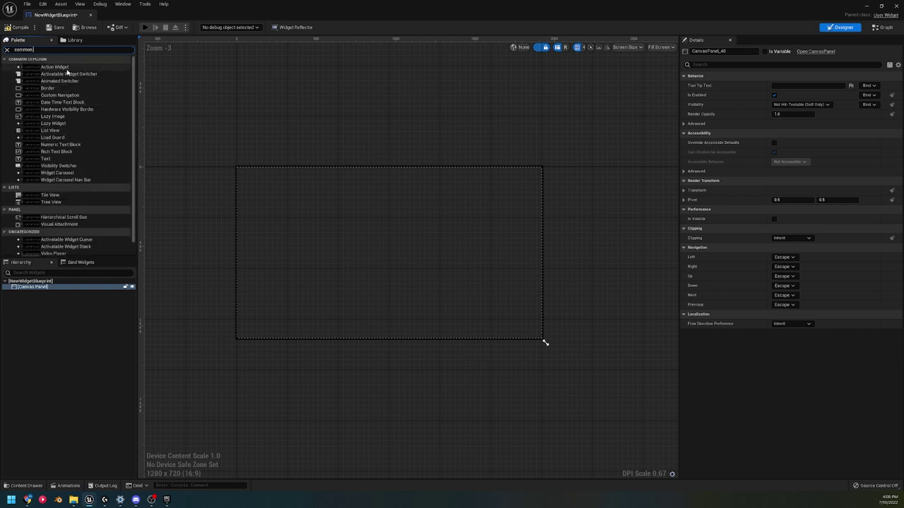
{"action": "left_click_drag", "start_coordinate": [55, 66], "coordinate": [492, 248]}
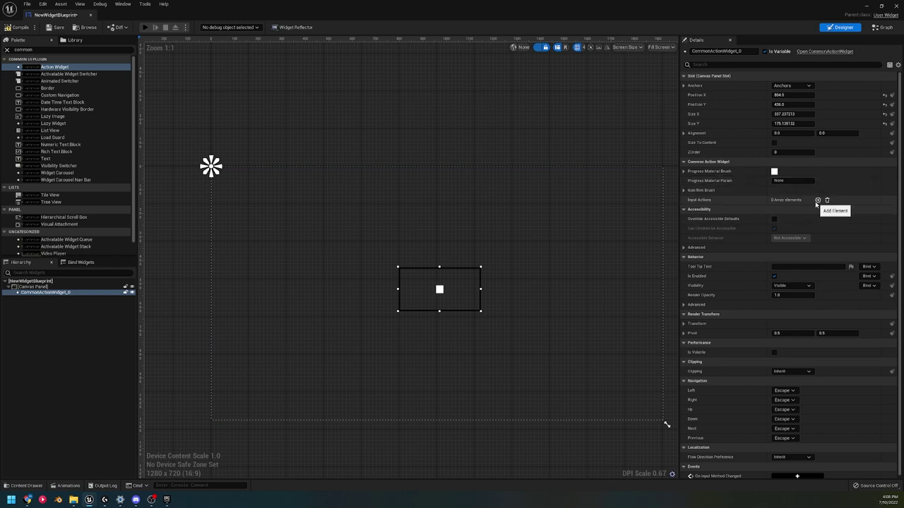
{"action": "left_click", "coordinate": [818, 200]}
{"action": "left_click", "coordinate": [698, 209]}
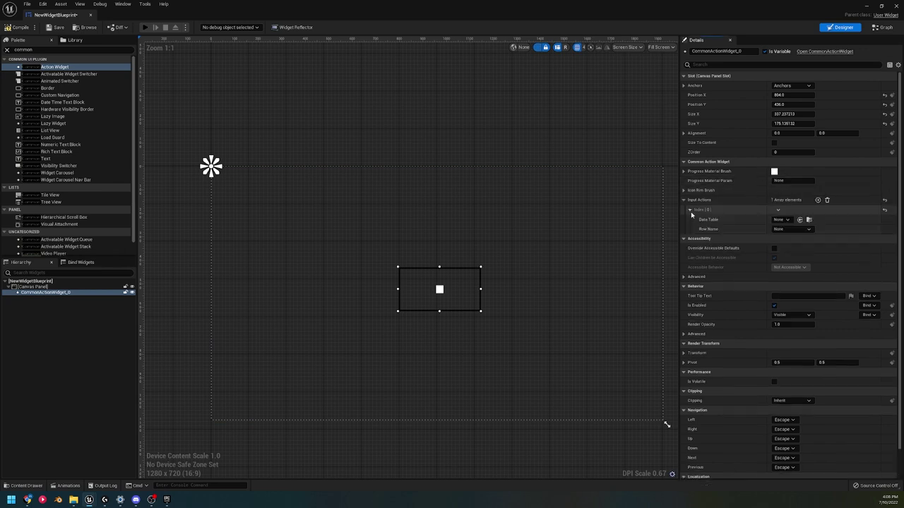
- Set Input Actions Index [0] to the OurCommonGenericInputActionDataTable data table with the row name InputAccept
{"action": "left_click", "coordinate": [782, 219]}
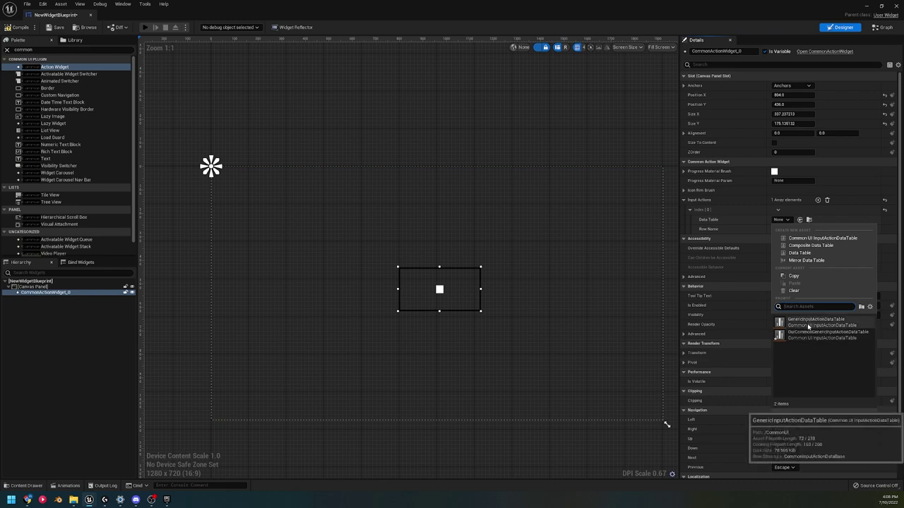
{"action": "left_click", "coordinate": [819, 333]}
{"action": "left_click", "coordinate": [791, 229]}
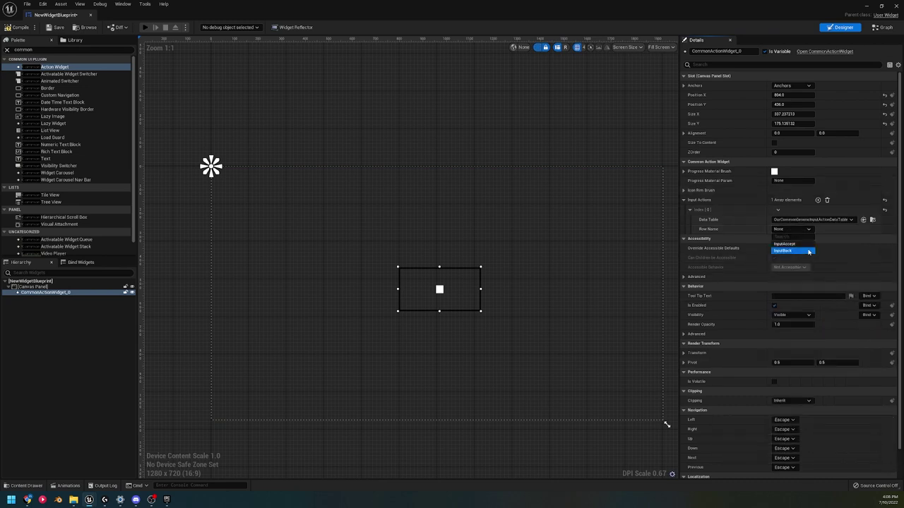
{"action": "left_click", "coordinate": [783, 243]}
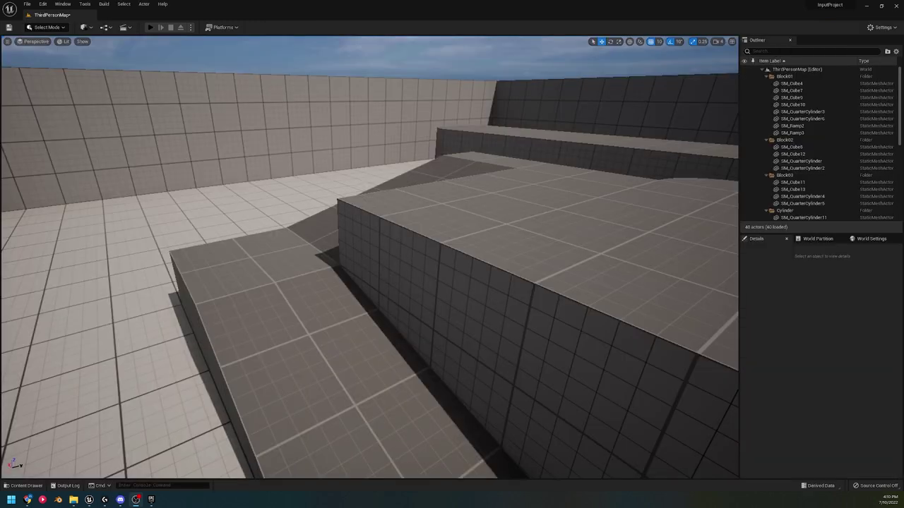
- Play the level in the editor, move the character around to check the on-screen input icon, and stop the session
{"action": "left_click", "coordinate": [149, 28]}
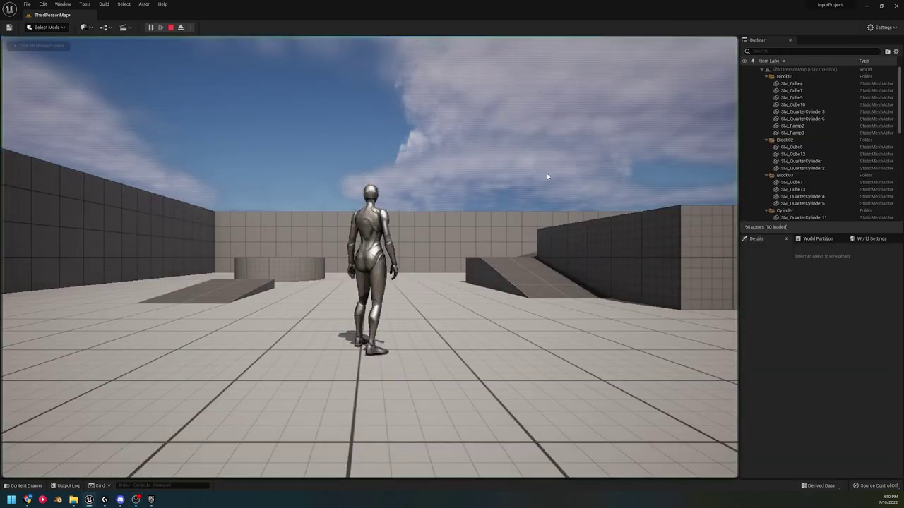
{"action": "left_click", "coordinate": [544, 178]}
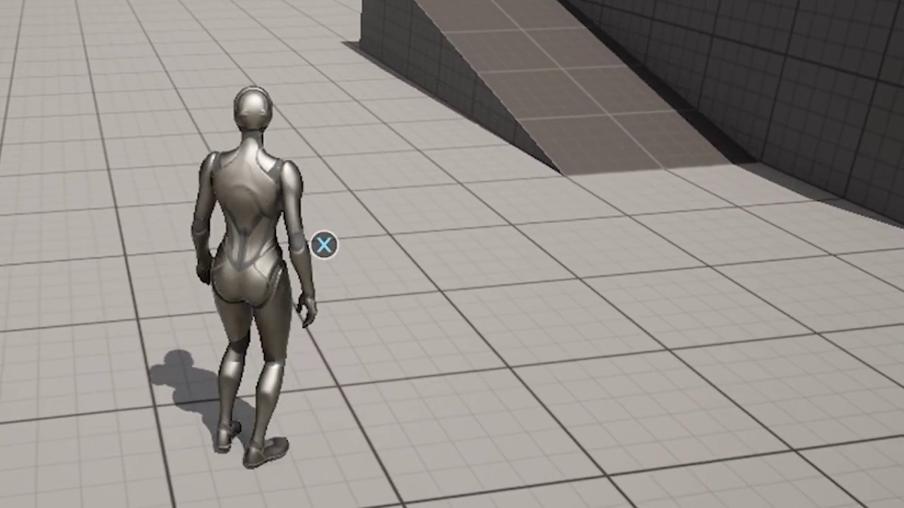
{"action": "key", "text": "w"}
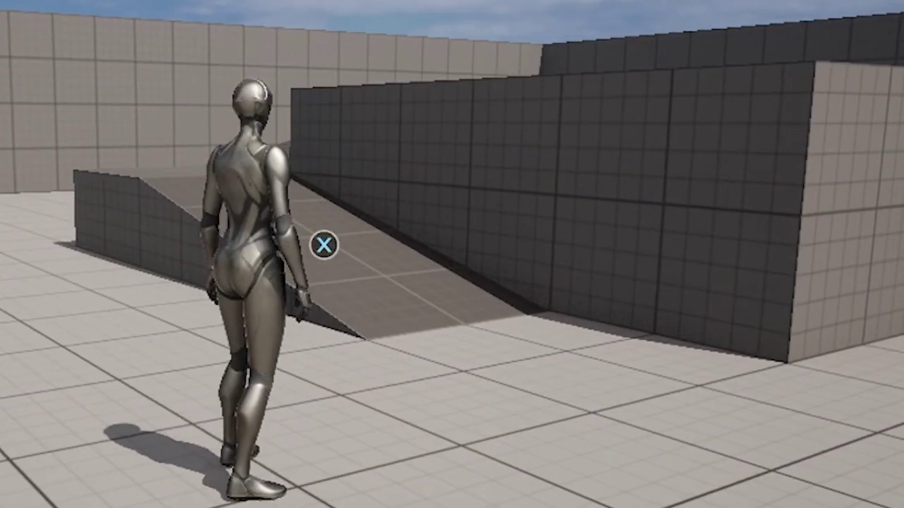
{"action": "key", "text": "w"}
{"action": "key", "text": "s"}
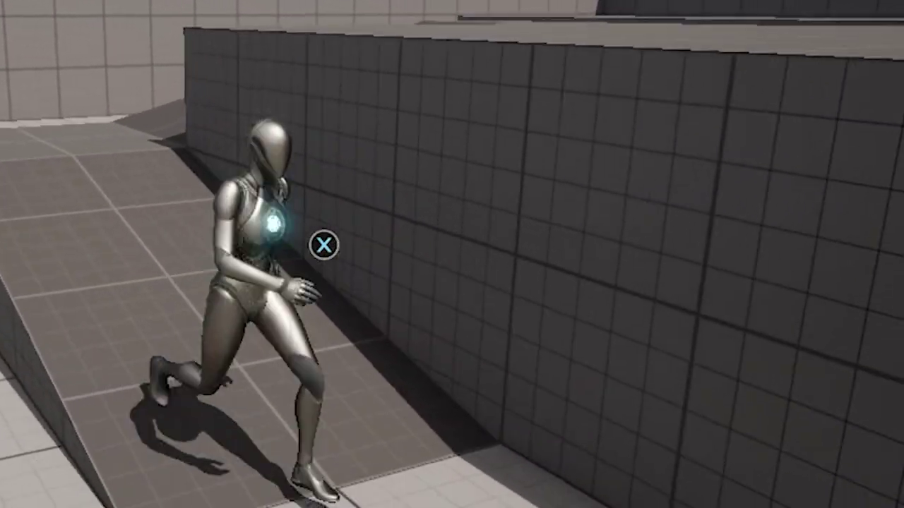
{"action": "key", "text": "w"}
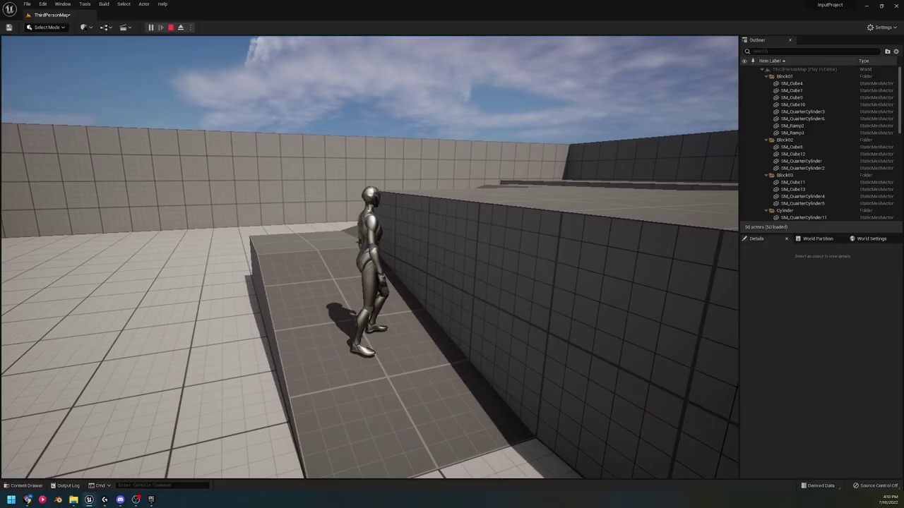
{"action": "key", "text": "Escape"}
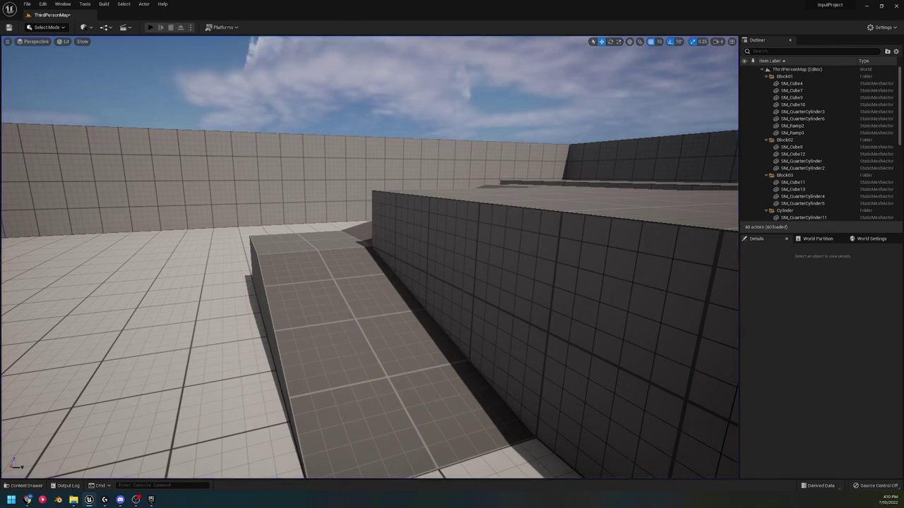
- Play the level again and run and jump the character around the blue cubes to check the input icon during play
{"action": "key", "text": "ctrl+space"}
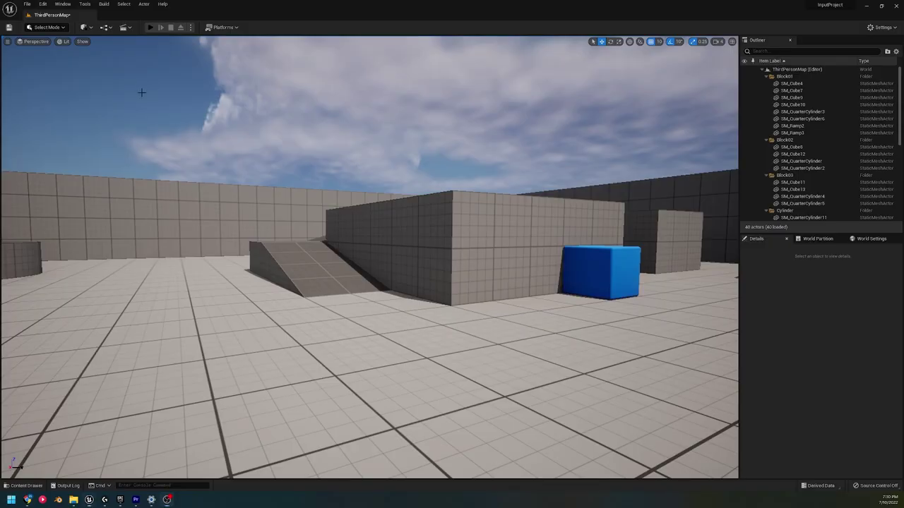
{"action": "right_click", "coordinate": [150, 92]}
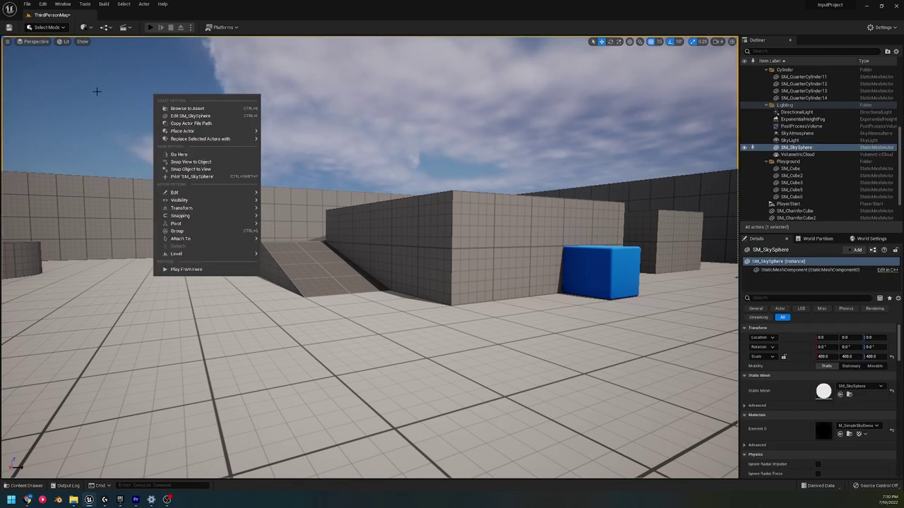
{"action": "left_click", "coordinate": [151, 28]}
{"action": "left_click", "coordinate": [643, 343]}
{"action": "key", "text": "d"}
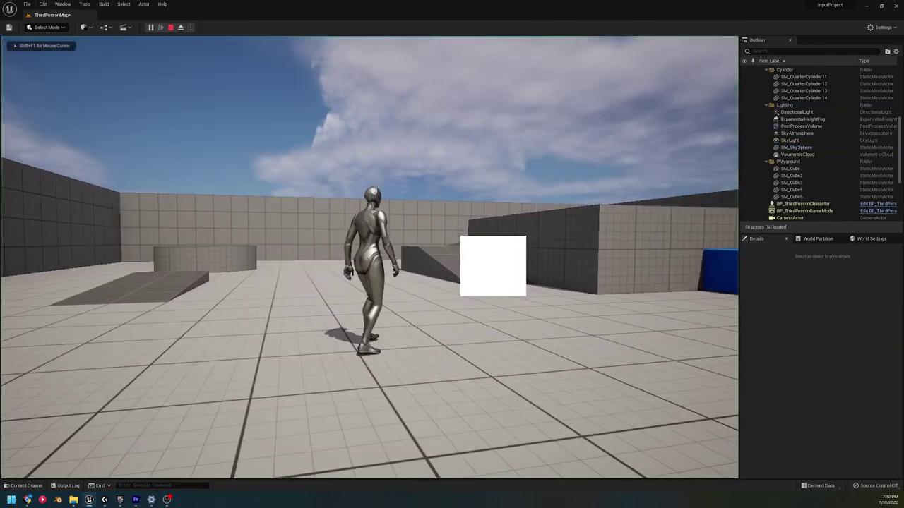
{"action": "key", "text": "w"}
{"action": "key", "text": "s"}
{"action": "key", "text": "w"}
{"action": "key", "text": "space"}
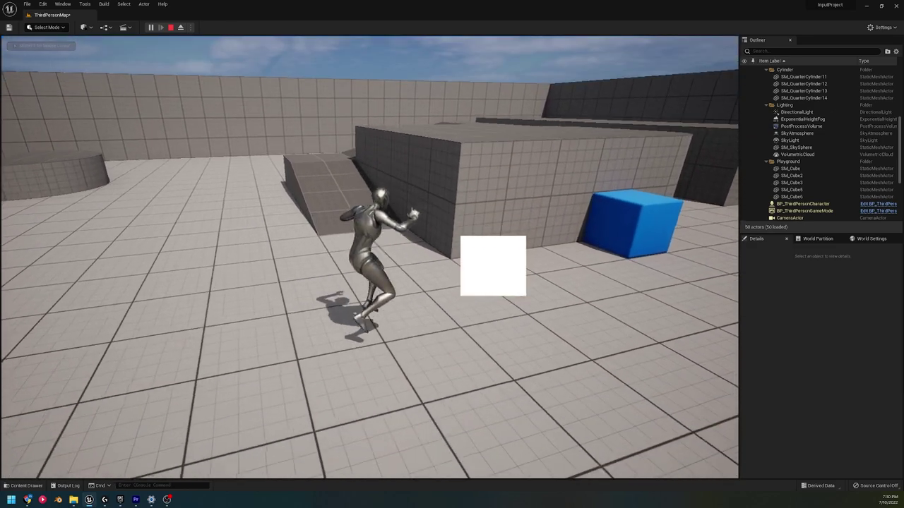
{"action": "key", "text": "w"}
{"action": "key", "text": "space"}
{"action": "key", "text": "d"}
{"action": "key", "text": "space"}
{"action": "key", "text": "w"}
{"action": "key", "text": "space"}
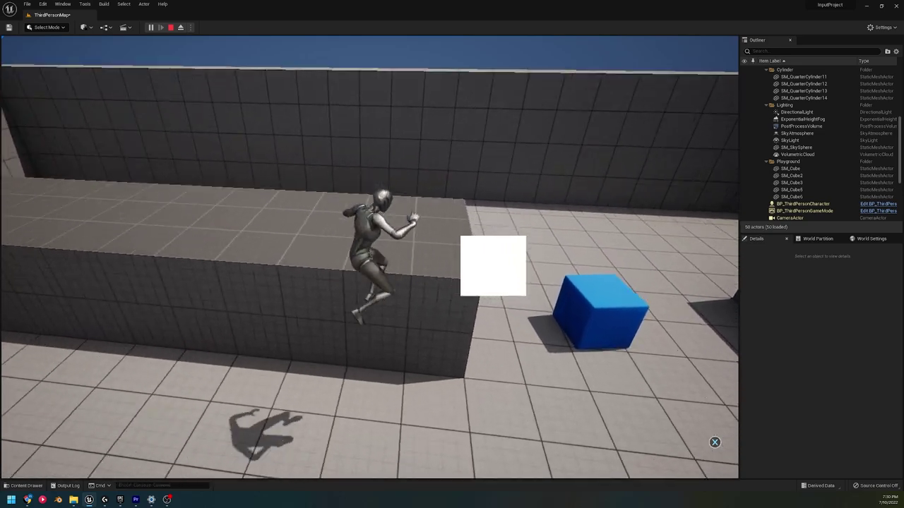
{"action": "key", "text": "d"}
{"action": "key", "text": "space"}
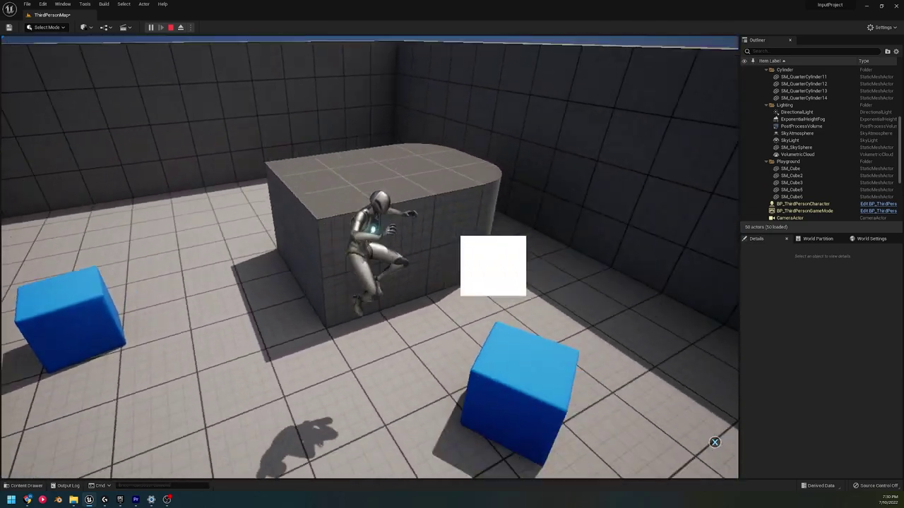
{"action": "key", "text": "s"}
{"action": "key", "text": "w"}
{"action": "key", "text": "space"}
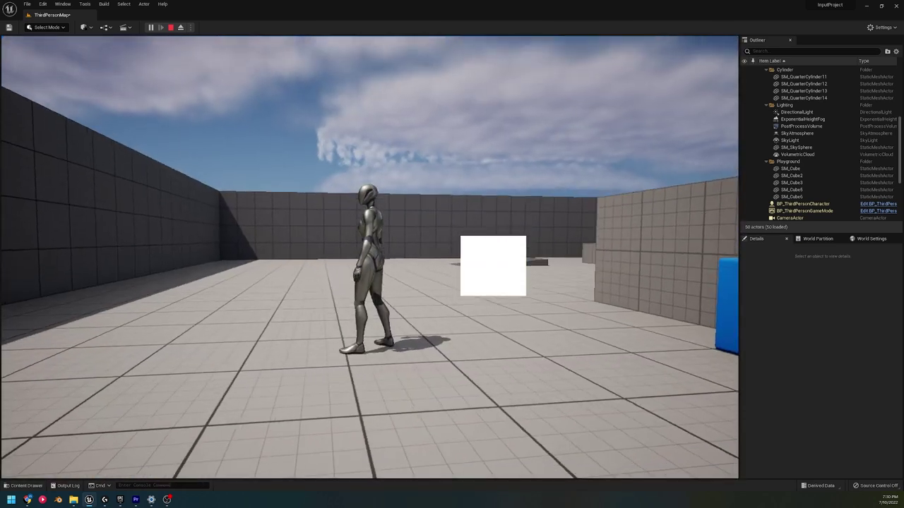